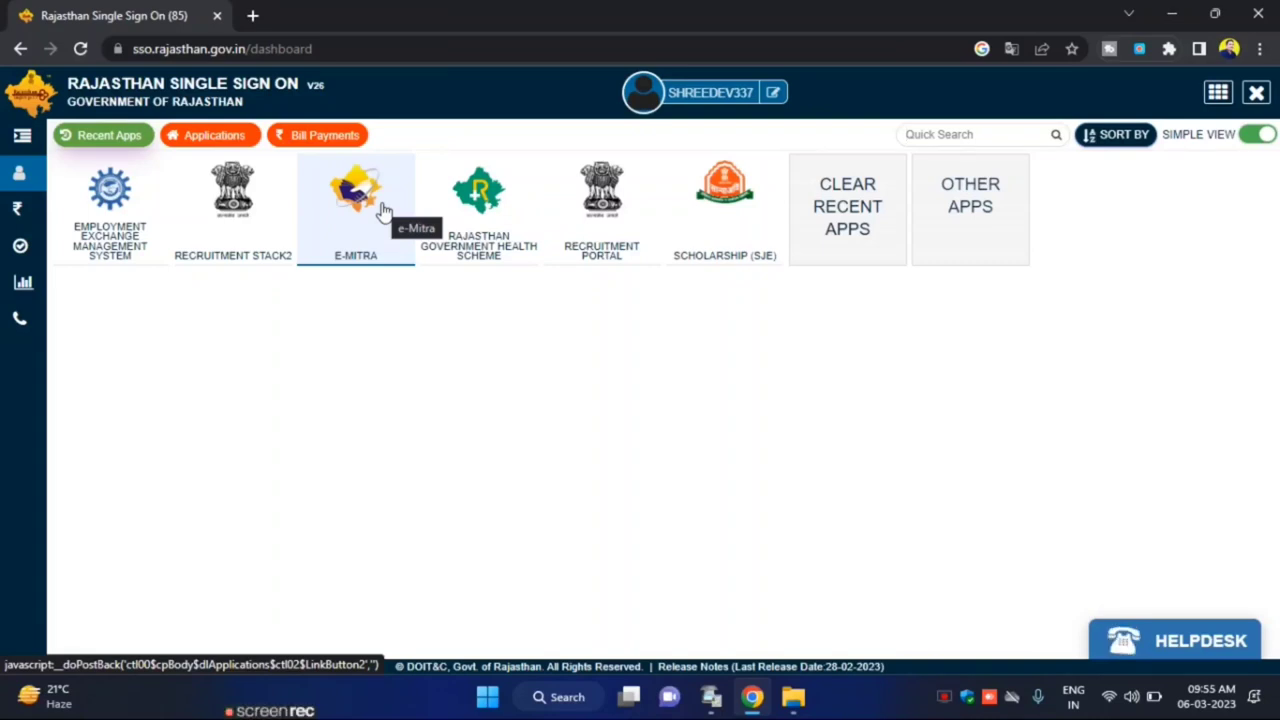
# Open e-Mitra, switch the portal to Hindi and go to the प्रमाण पत्र सेवाये search page
pyautogui.click(383, 210)
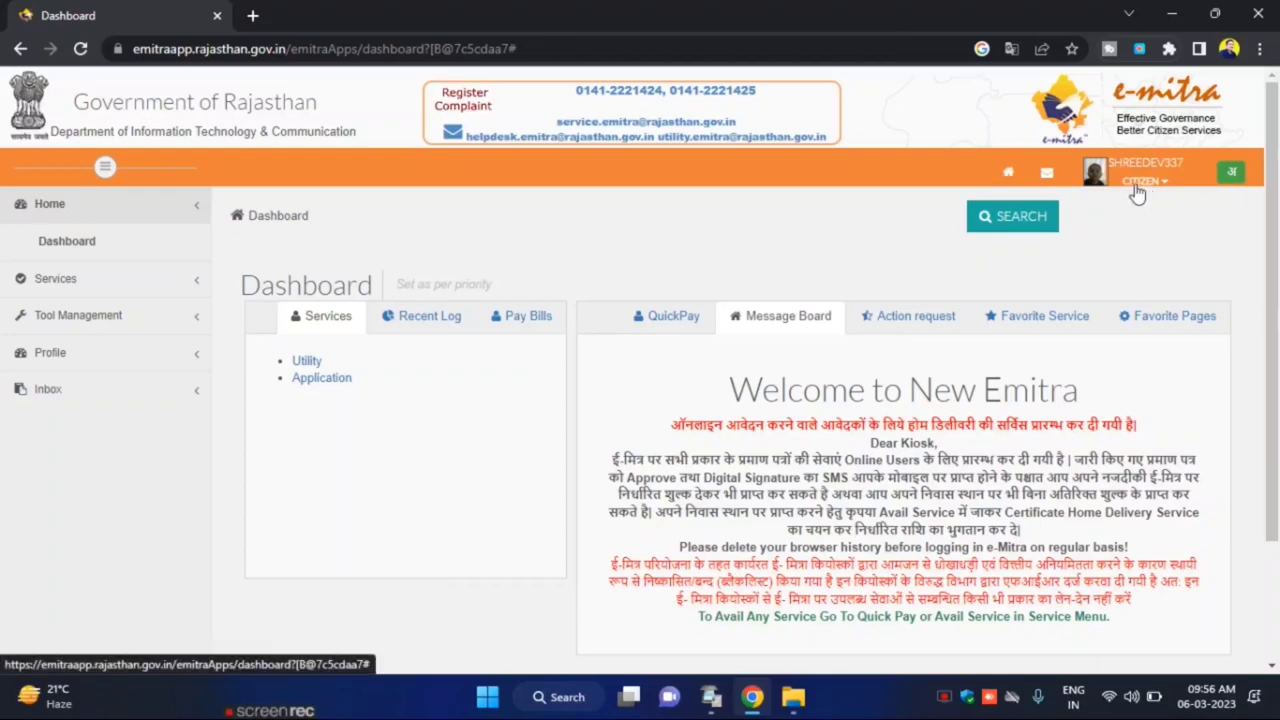
pyautogui.click(1231, 176)
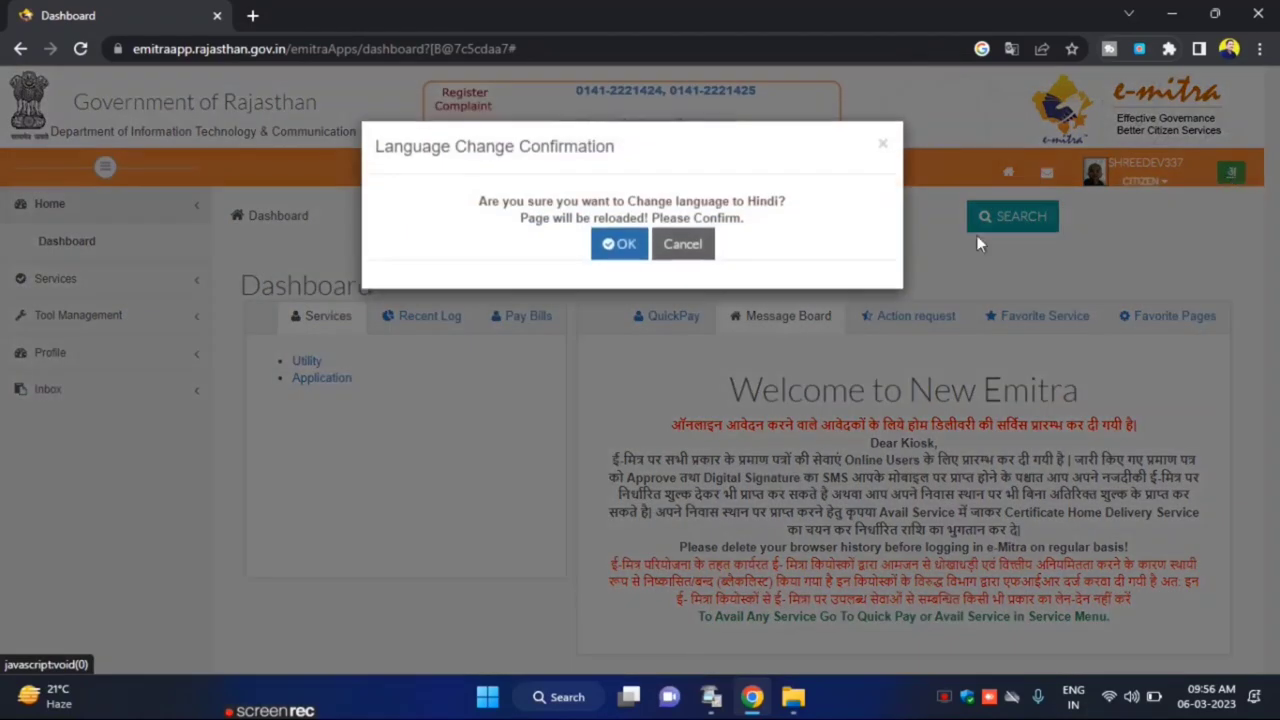
pyautogui.click(622, 248)
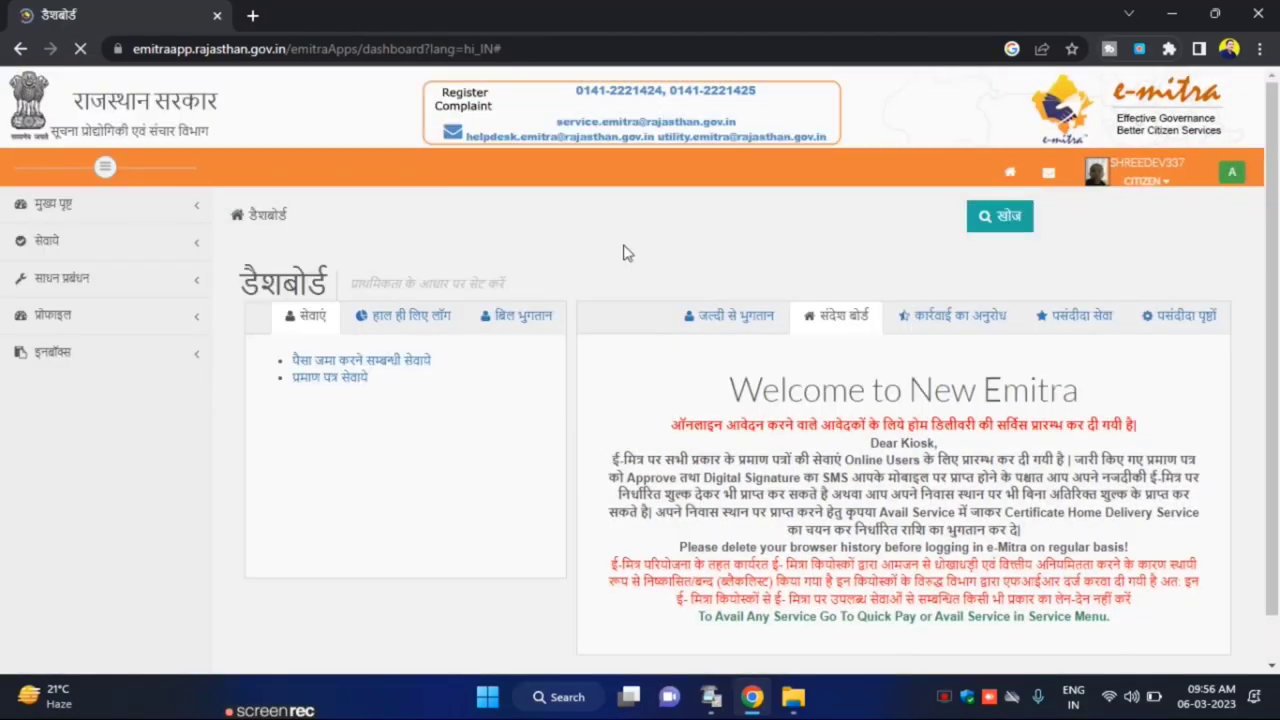
pyautogui.click(334, 401)
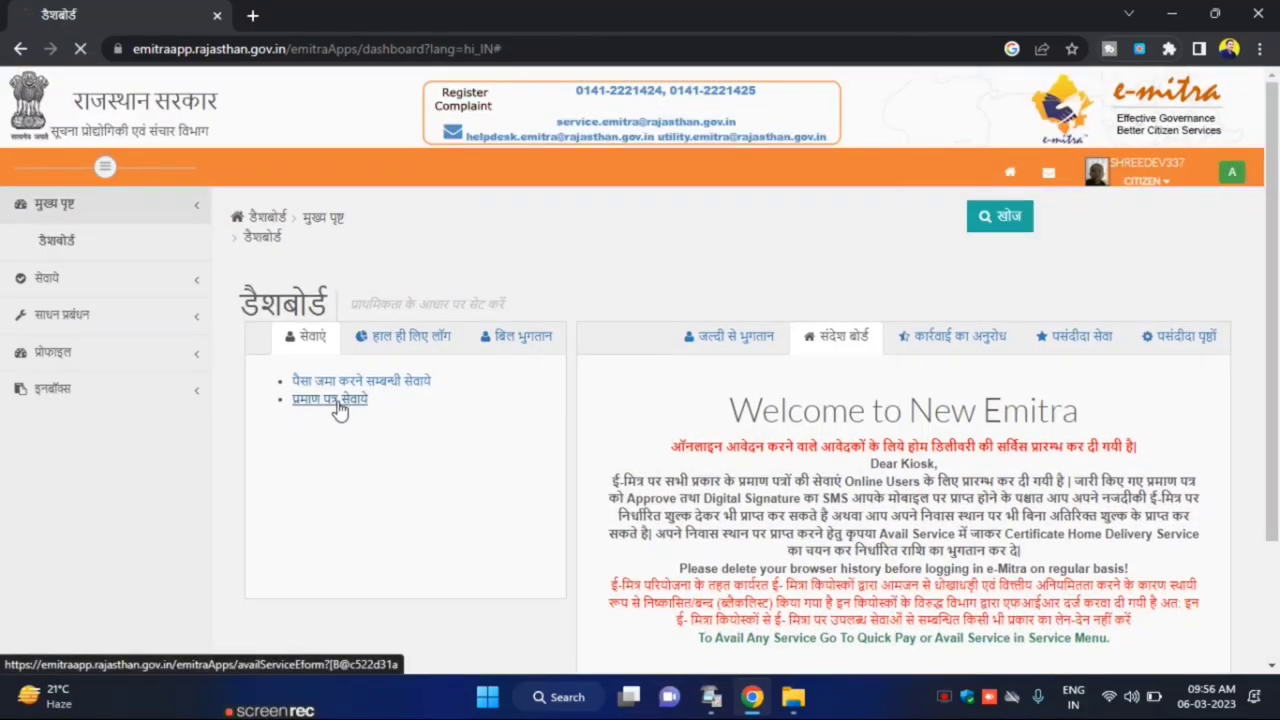
pyautogui.click(348, 358)
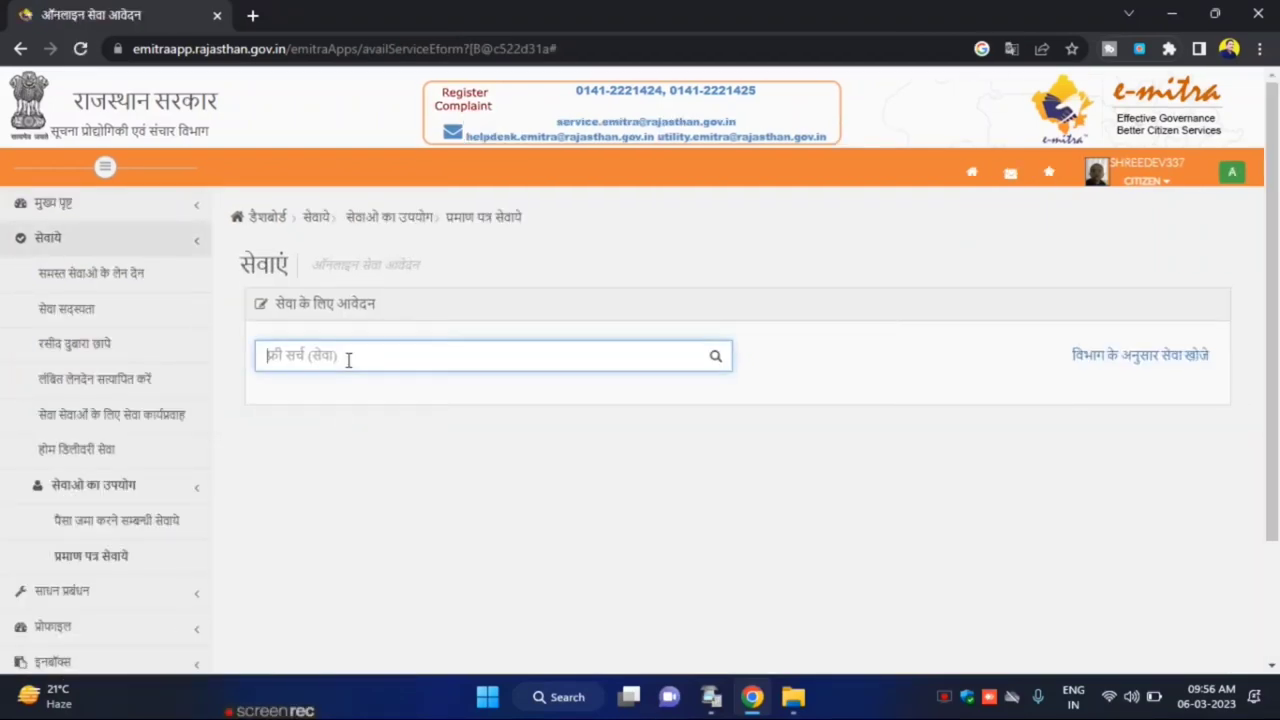
# Search 'bona', choose the Bonafide Certificate application form and submit the applicant's Jan Aadhaar number
pyautogui.write('पona')
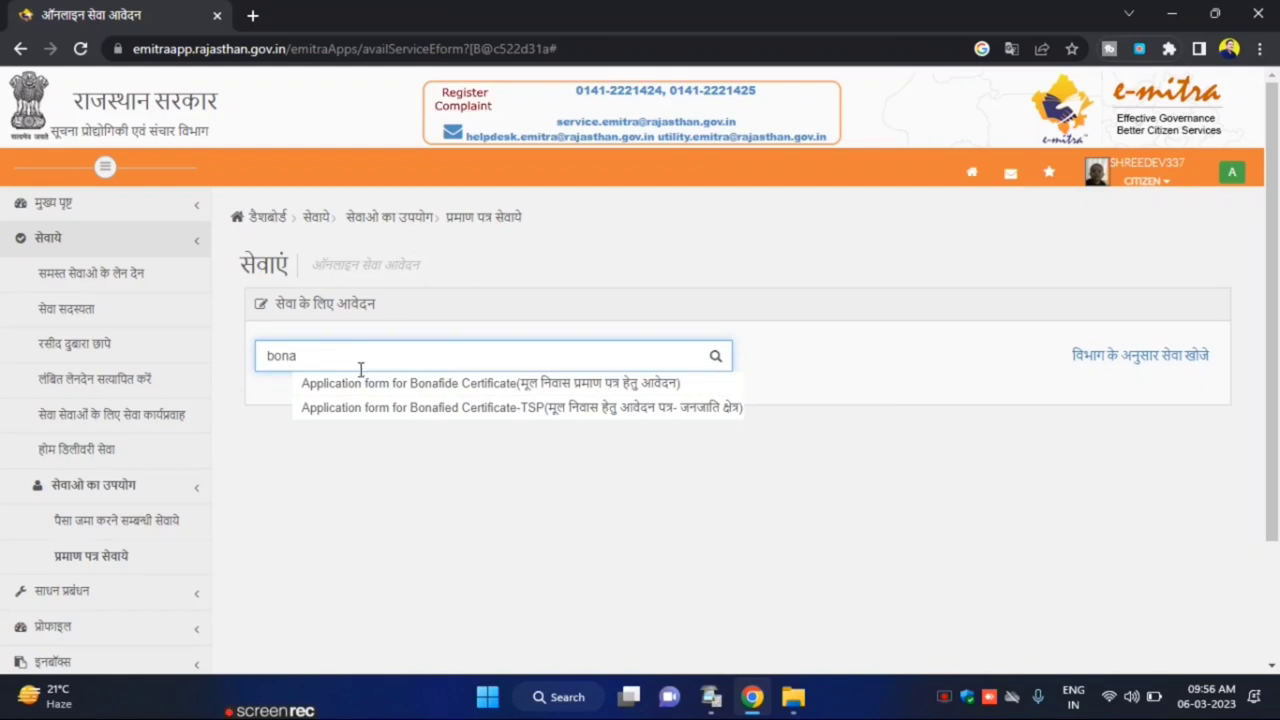
pyautogui.click(423, 390)
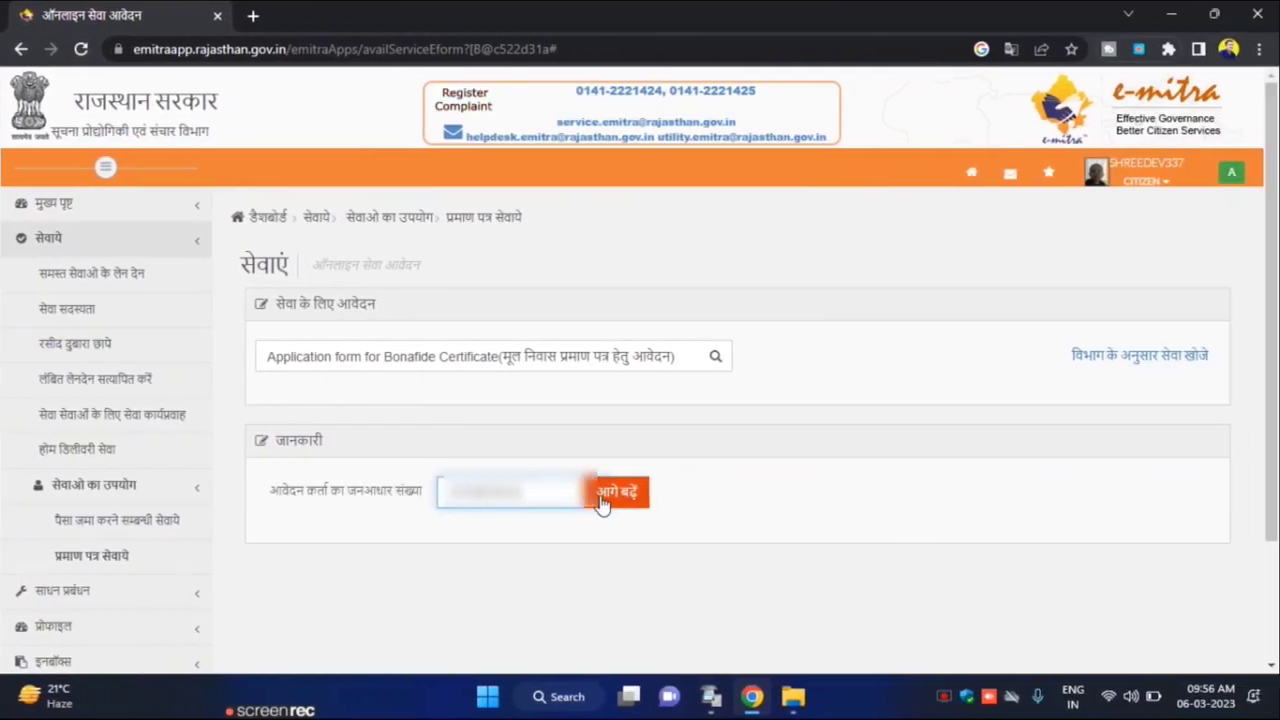
pyautogui.click(602, 497)
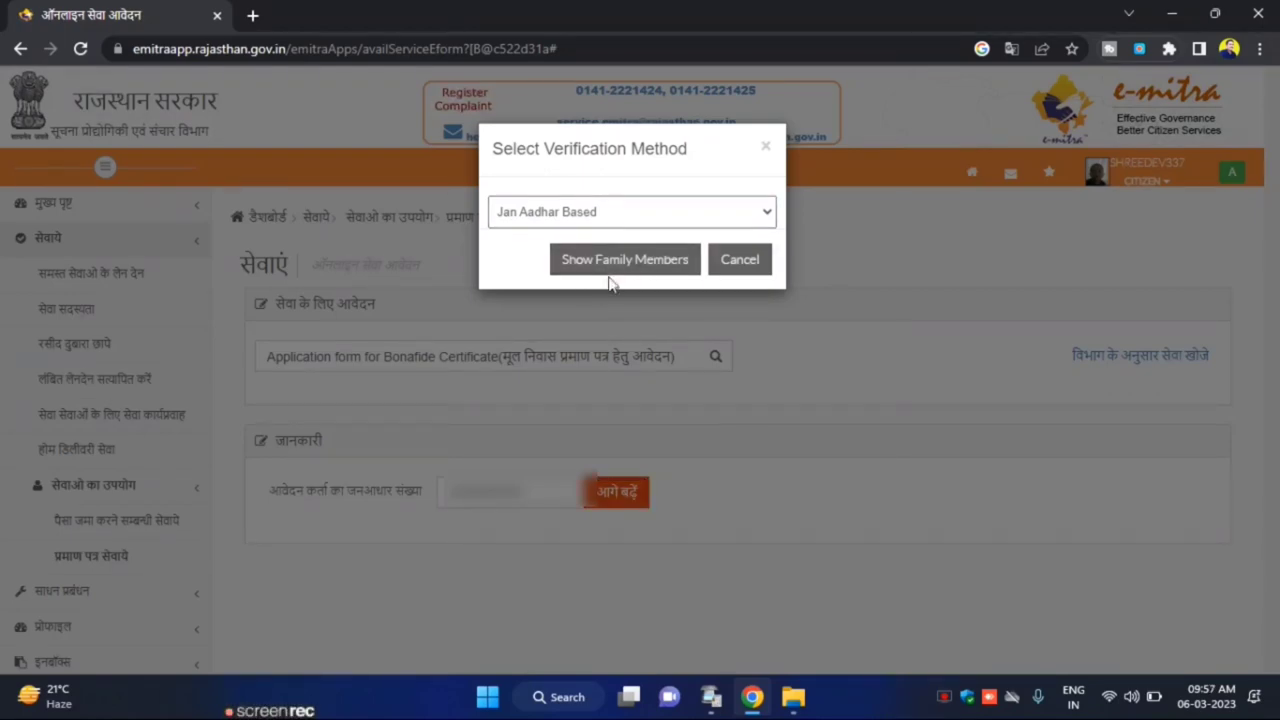
# Verify the third family member with the received OTP so their details are fetched
pyautogui.click(611, 268)
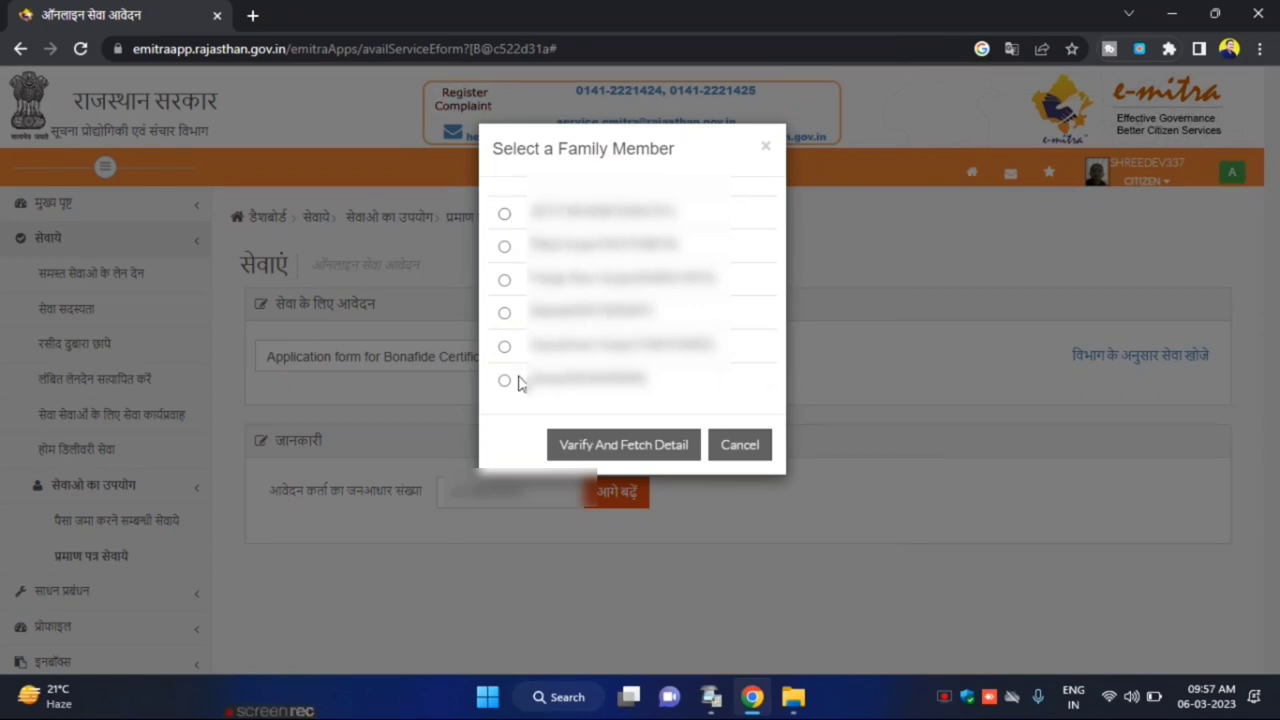
pyautogui.click(505, 281)
pyautogui.click(580, 447)
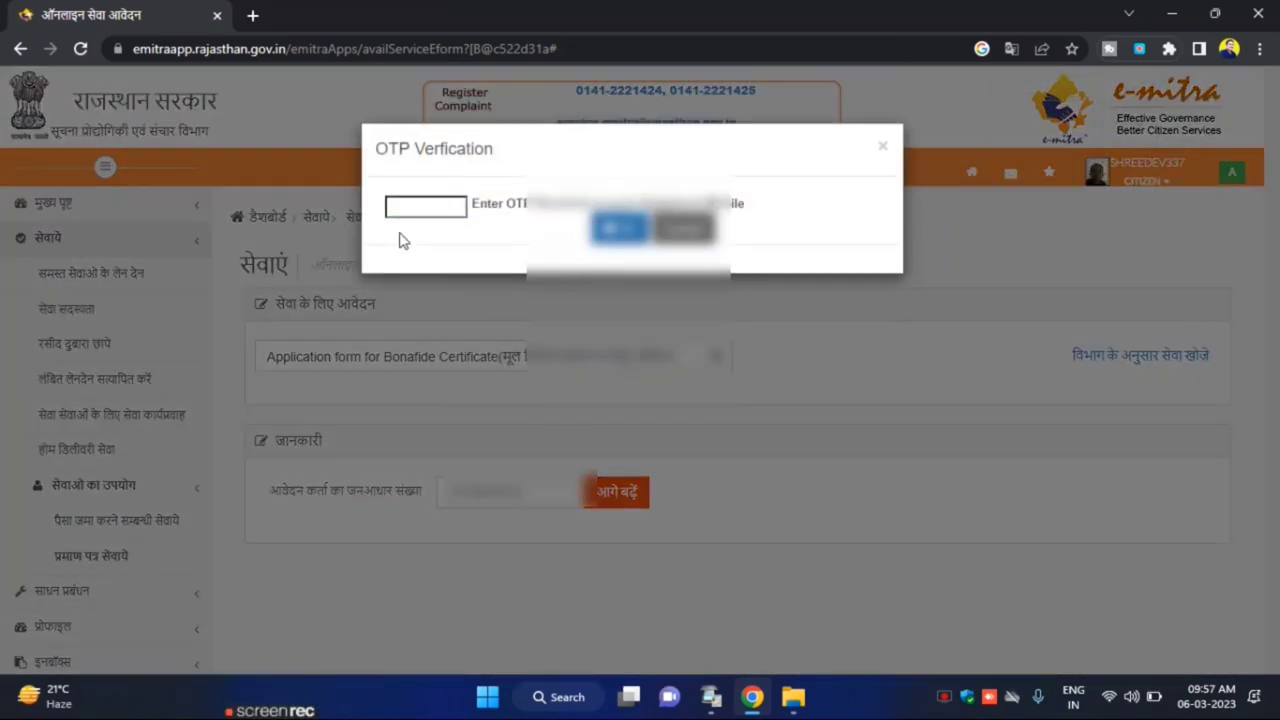
pyautogui.click(404, 208)
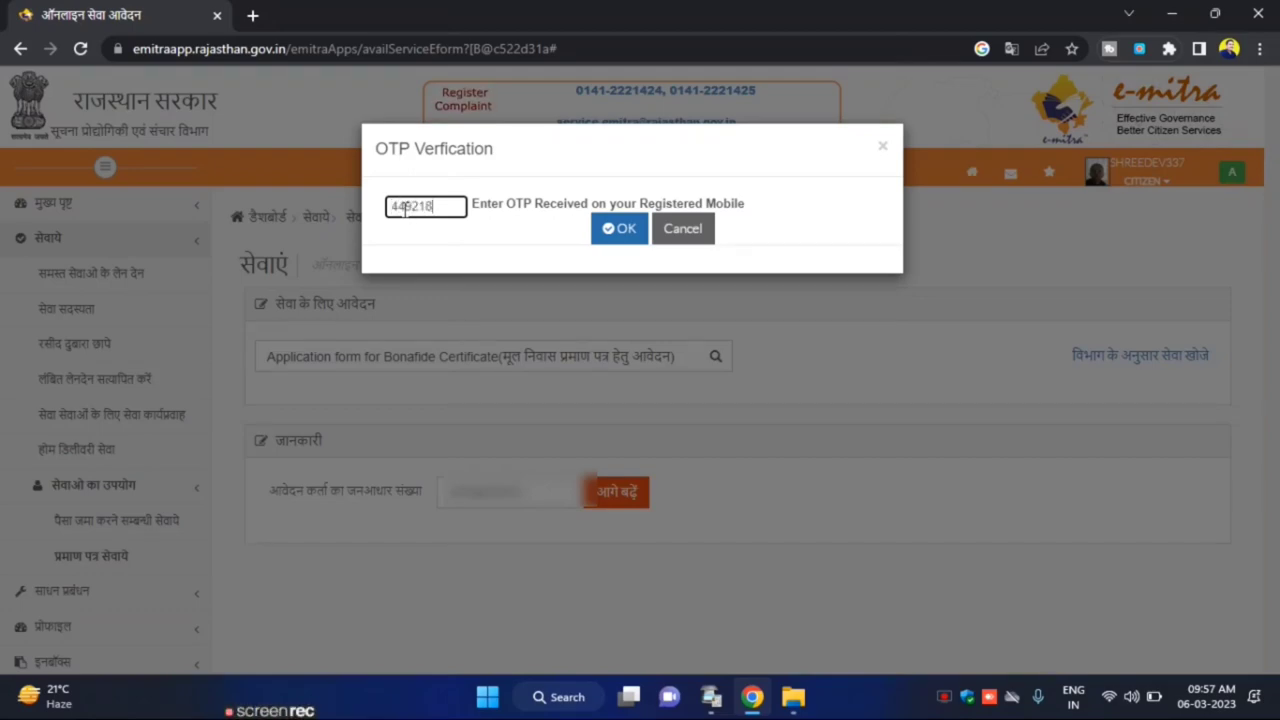
pyautogui.click(598, 236)
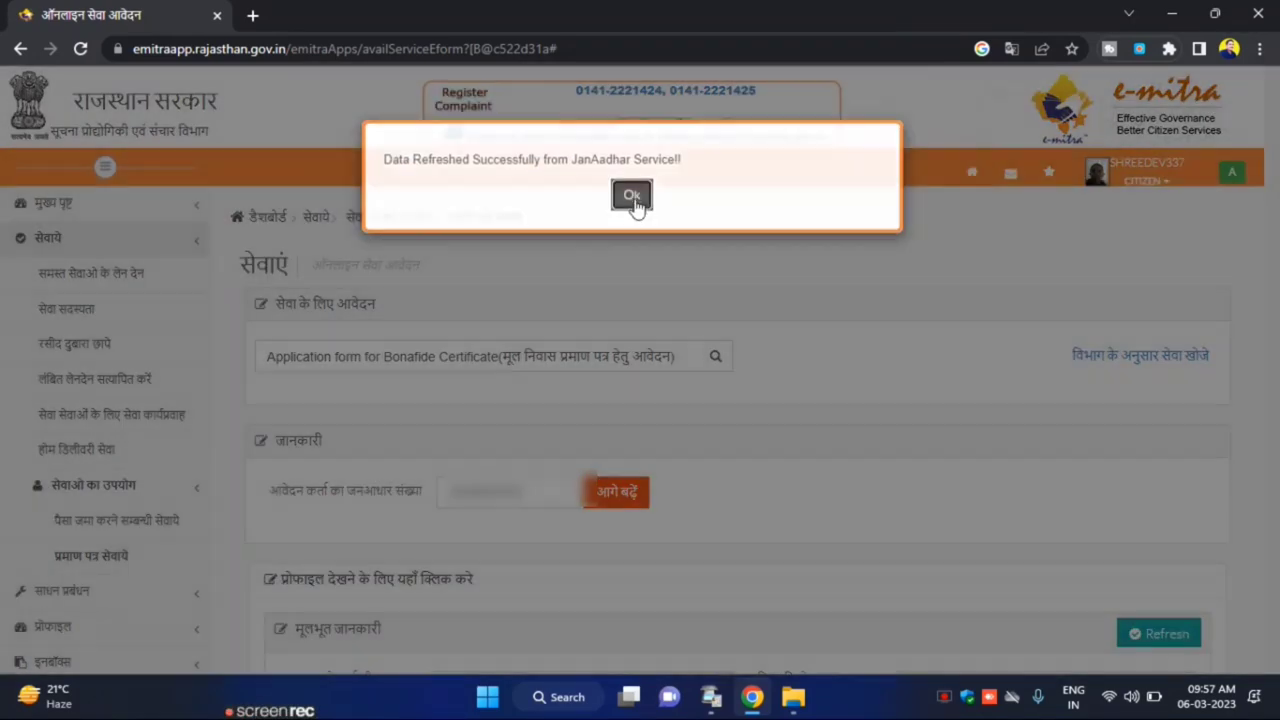
# Dismiss the data-refreshed message and check the applicant's mobile number in मूलभूत जानकारी
pyautogui.click(633, 200)
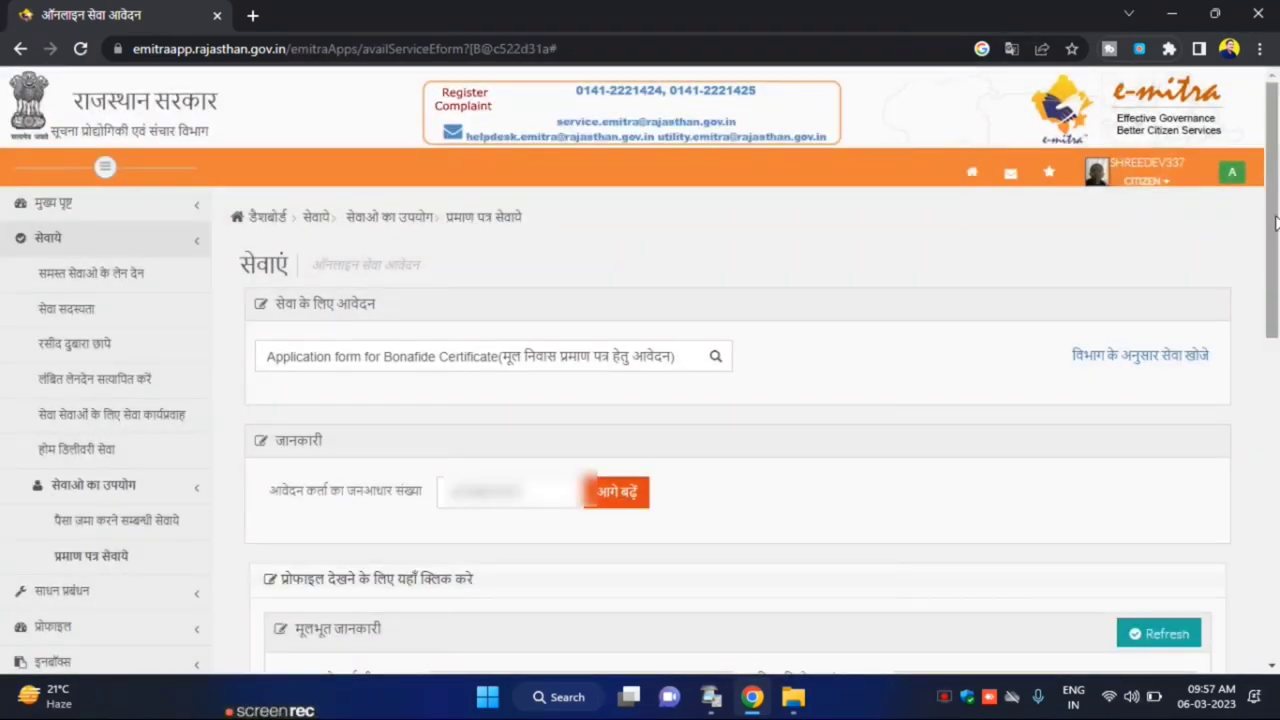
pyautogui.scroll(-5, 628, 318)
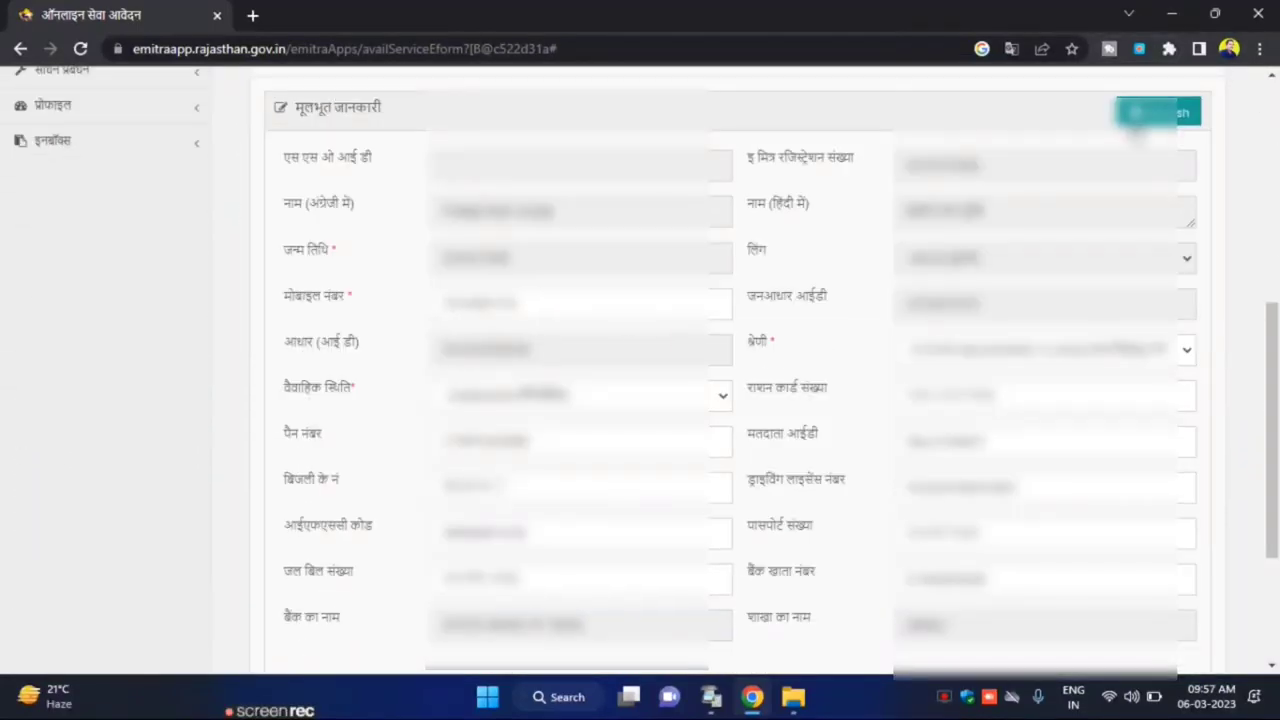
pyautogui.moveTo(548, 308); pyautogui.dragTo(340, 309)
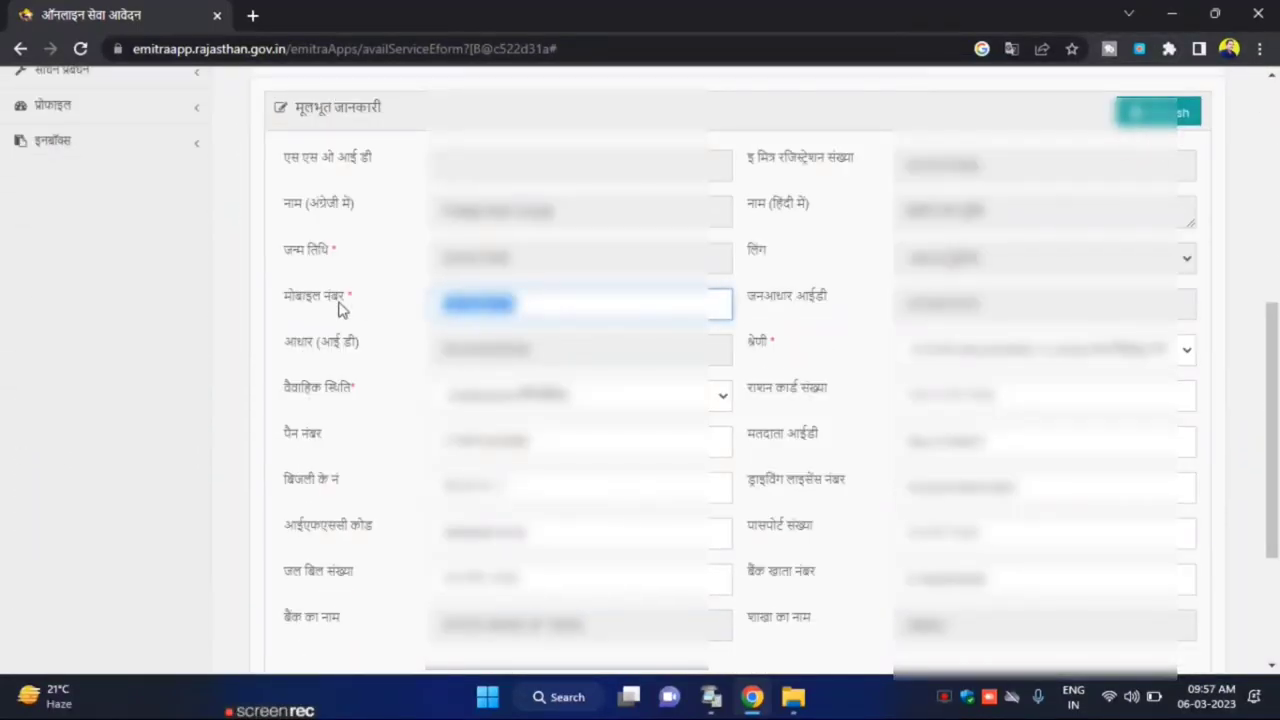
pyautogui.click(502, 312)
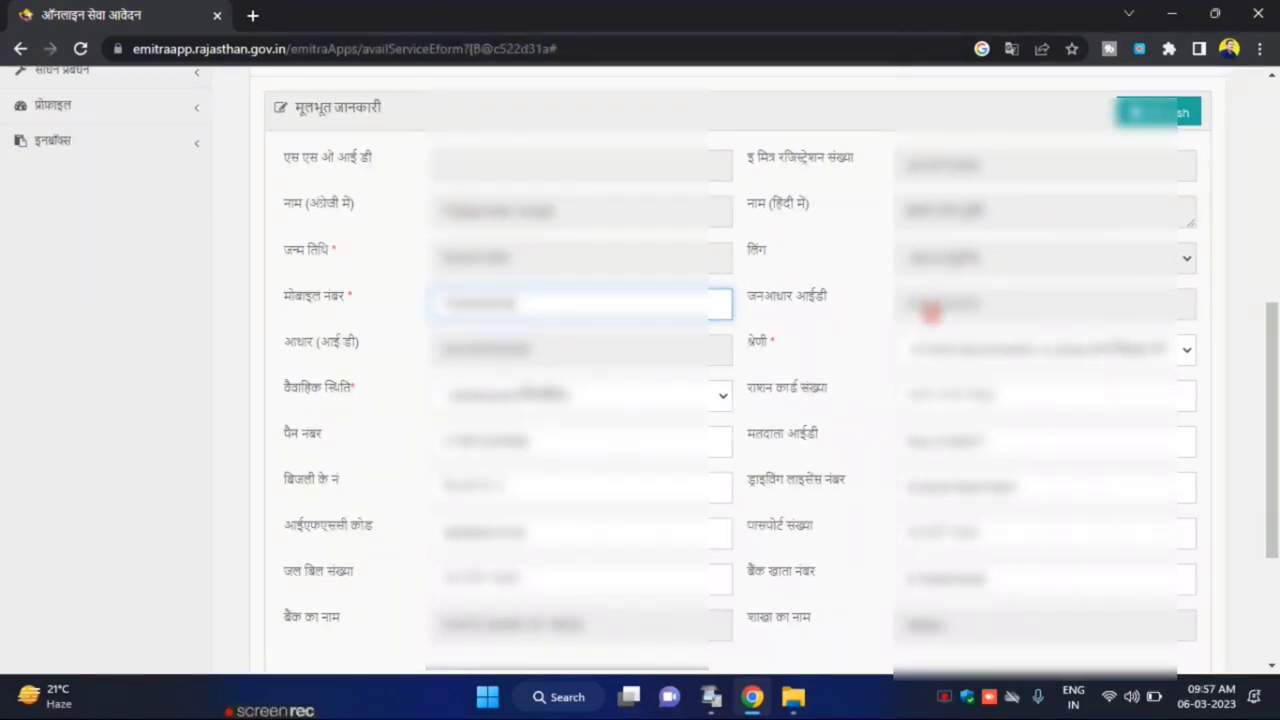
# Choose the applicant's श्रेणी and वैवाहिक स्थिति, then bring the address section into view
pyautogui.click(968, 349)
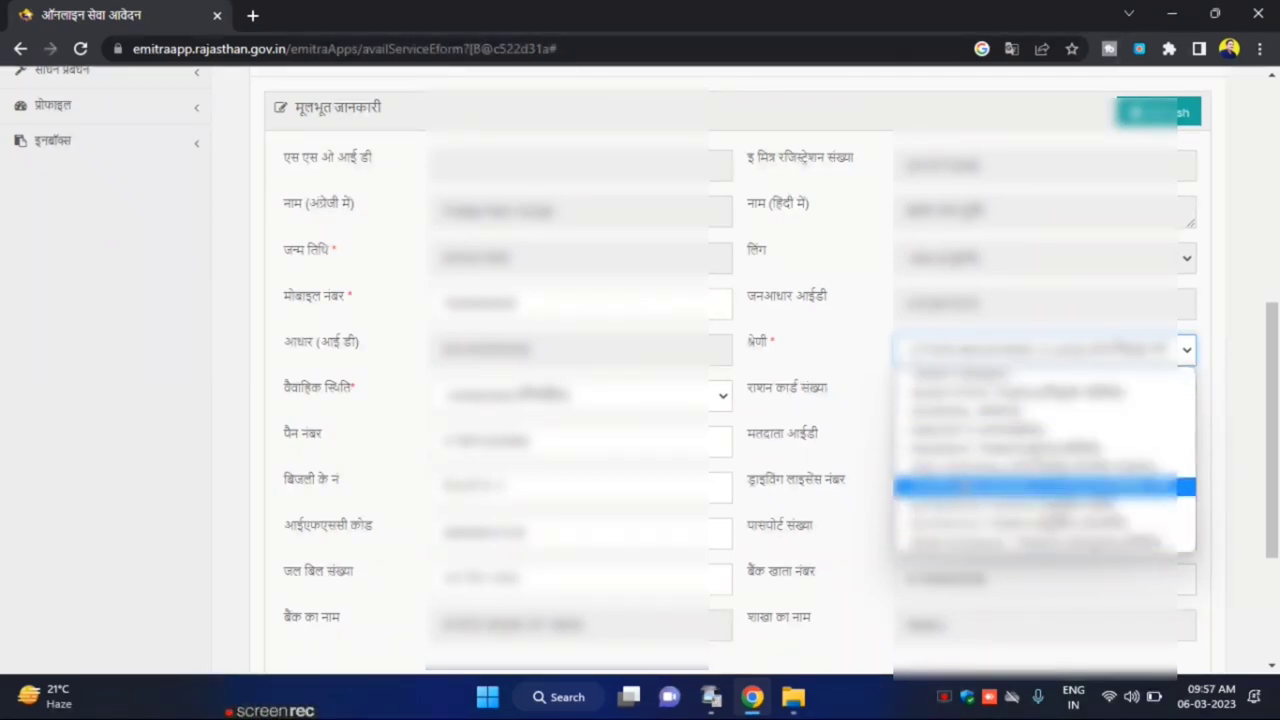
pyautogui.click(1000, 412)
pyautogui.click(623, 400)
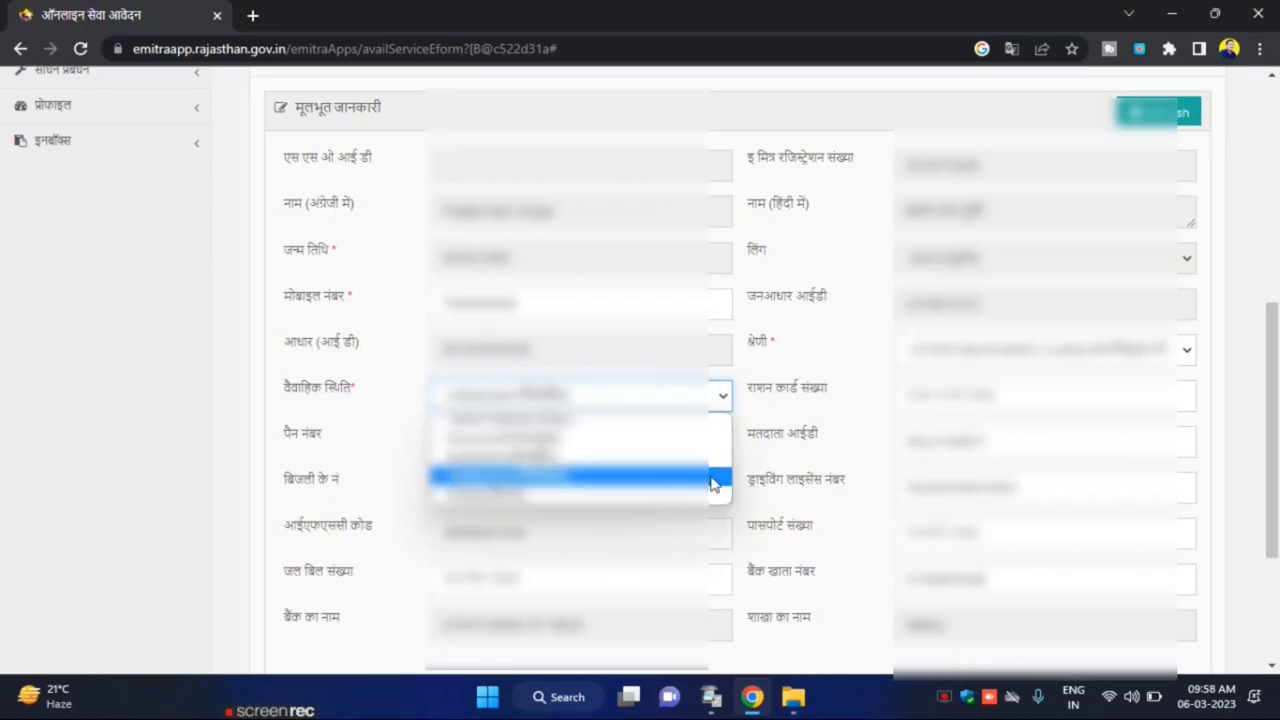
pyautogui.click(855, 453)
pyautogui.click(975, 394)
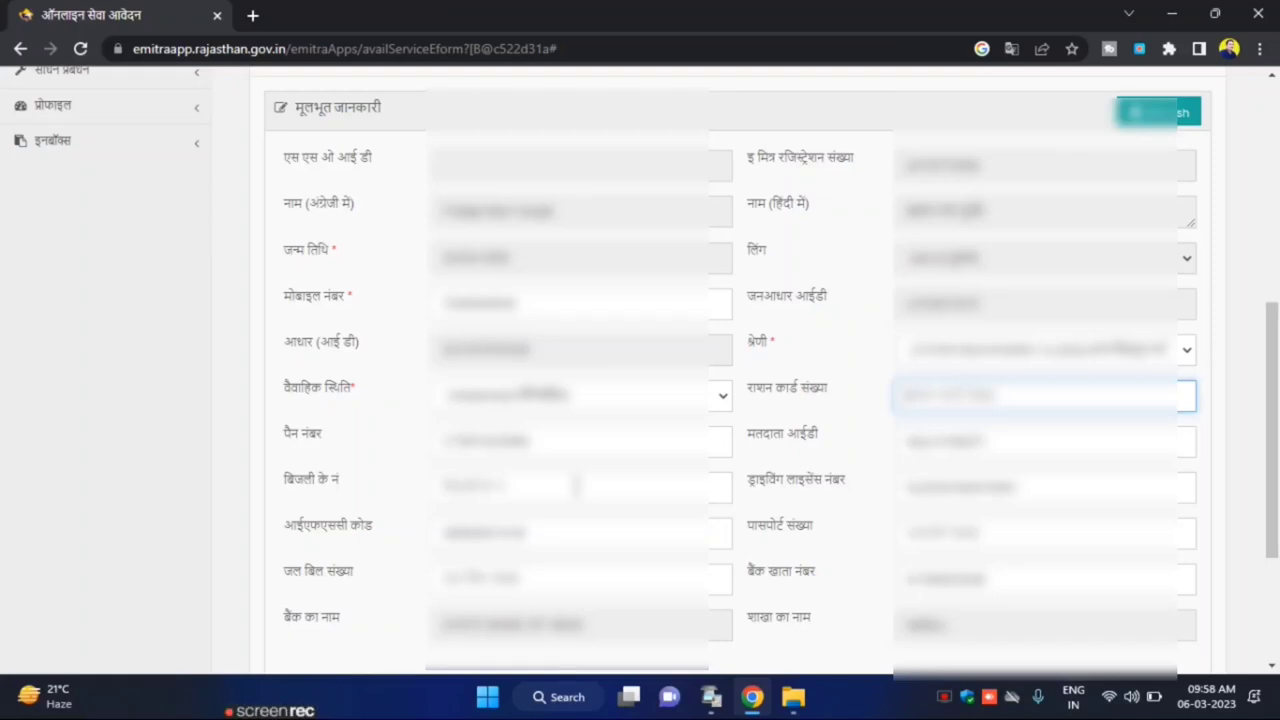
pyautogui.scroll(-2, 1272, 430)
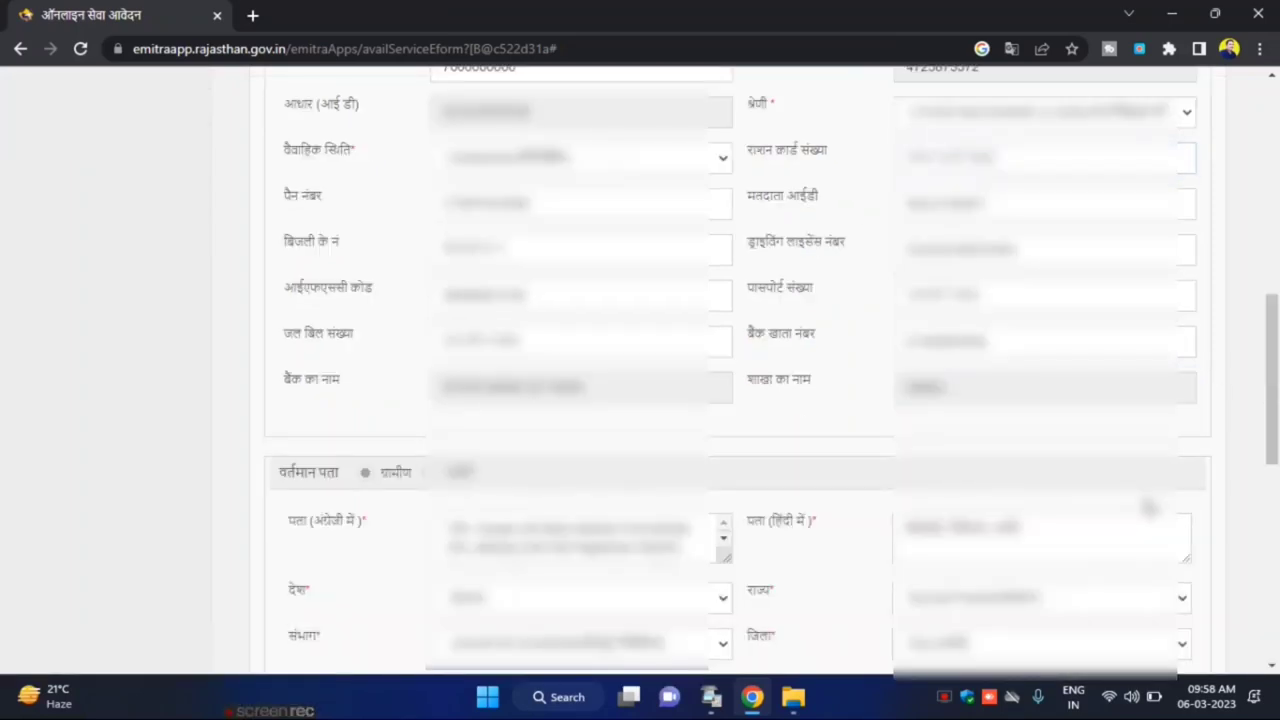
pyautogui.scroll(-3, 1270, 510)
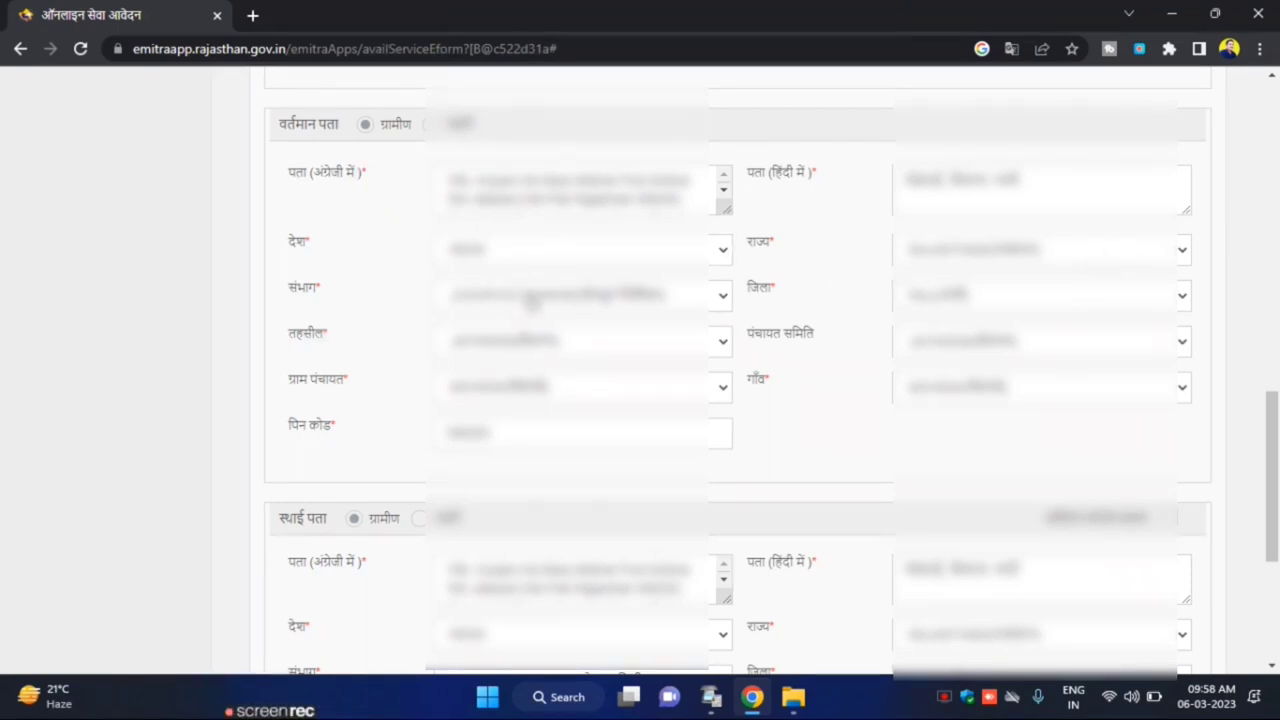
# Pick the division, district, tehsil, panchayat samiti, gram panchayat and village for the present address
pyautogui.click(526, 296)
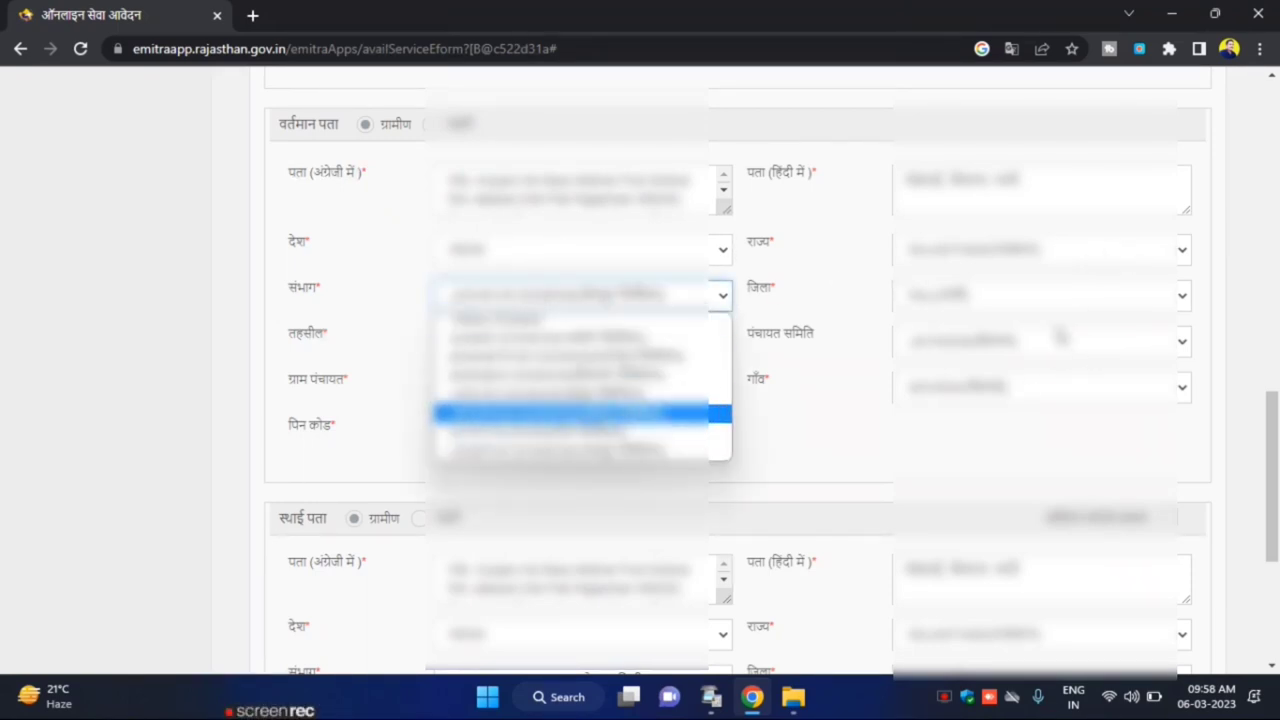
pyautogui.click(1028, 300)
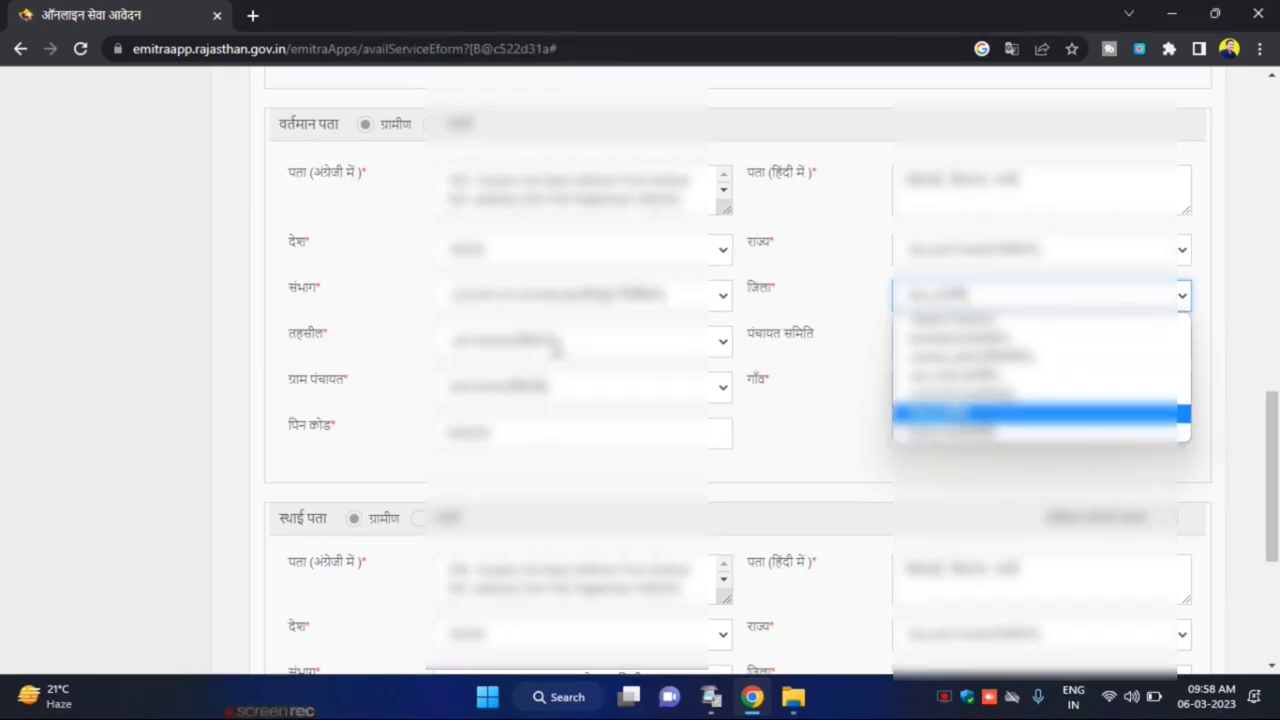
pyautogui.click(555, 345)
pyautogui.click(1080, 350)
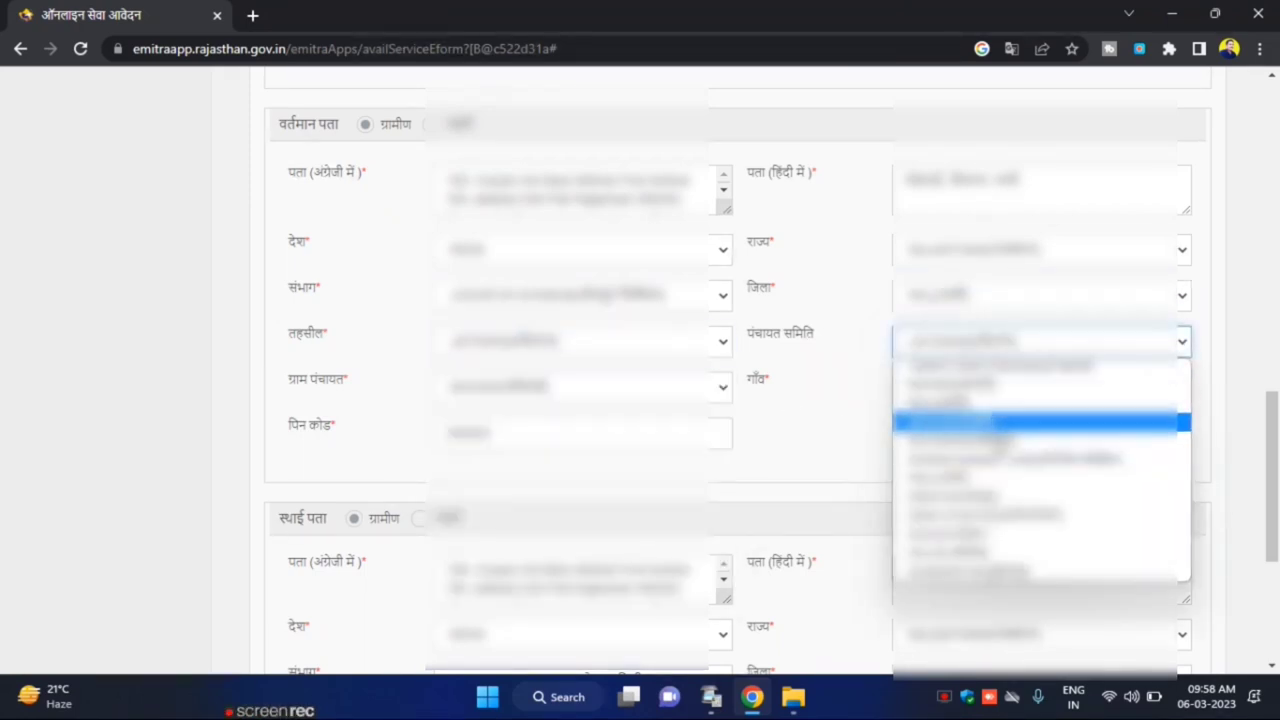
pyautogui.click(663, 400)
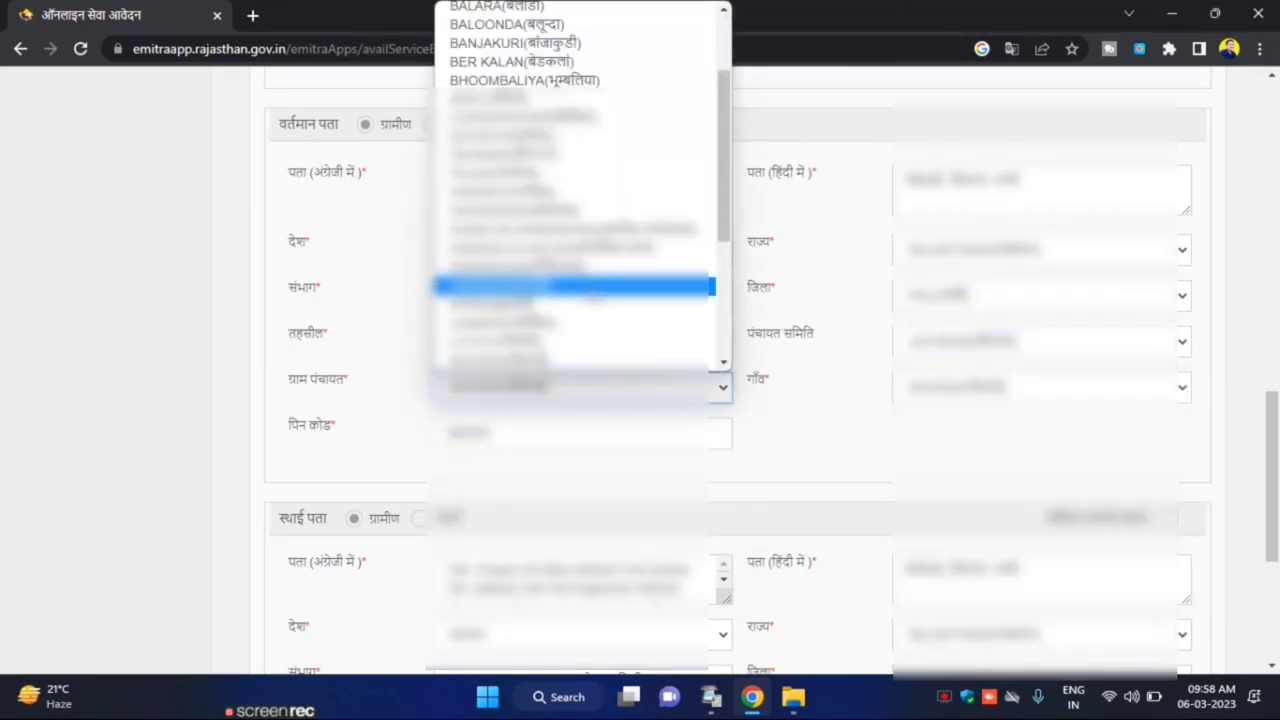
pyautogui.click(968, 400)
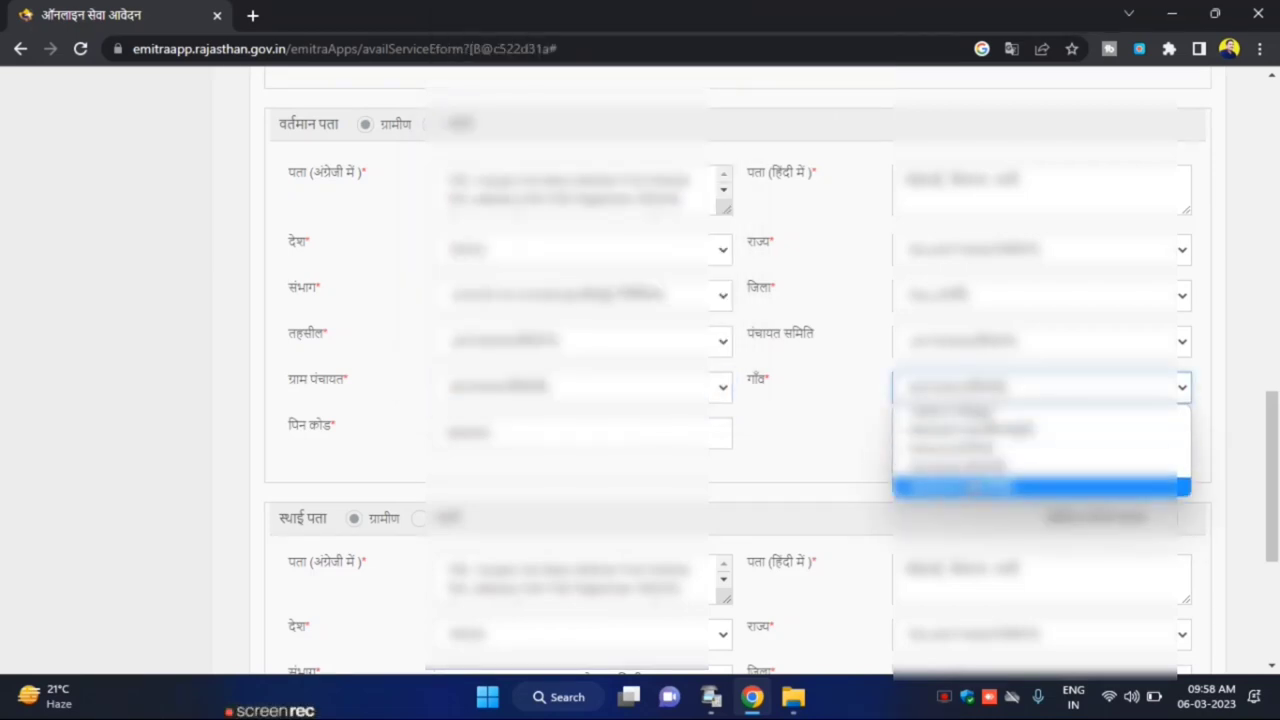
pyautogui.click(762, 487)
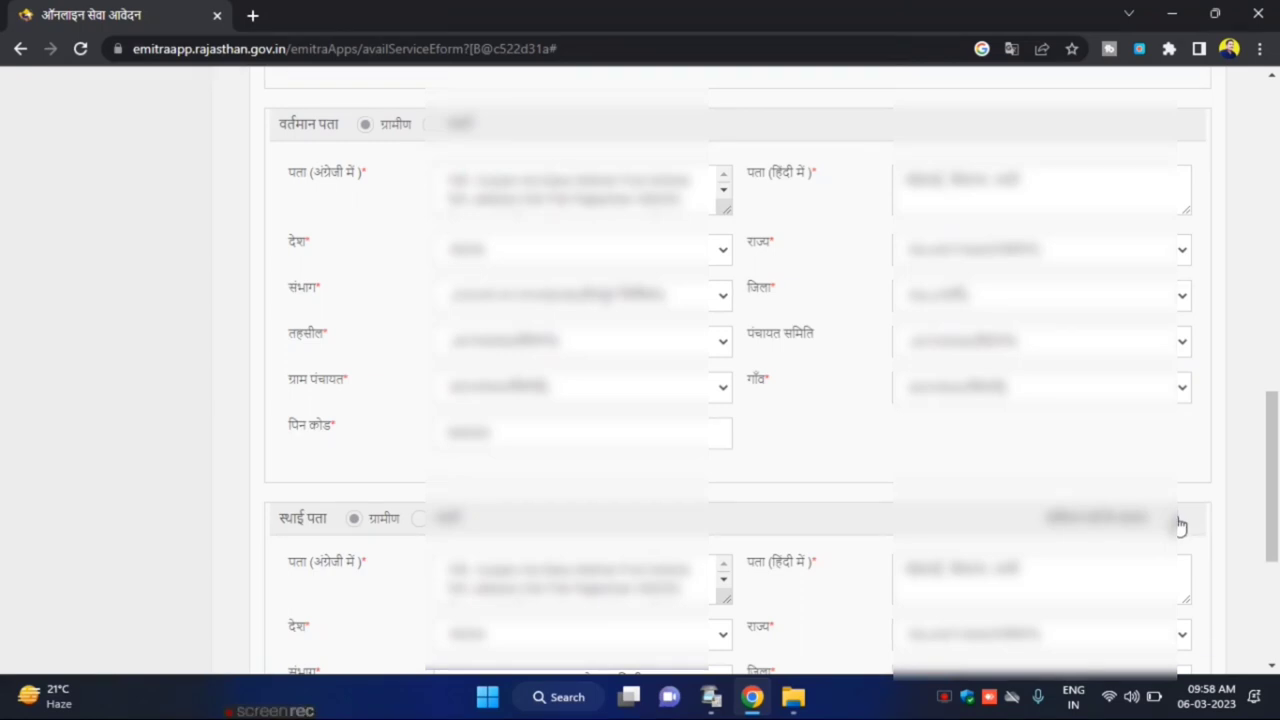
# Save the address details, dismiss the confirmation alert and continue to the next form page
pyautogui.scroll(-4, 1178, 525)
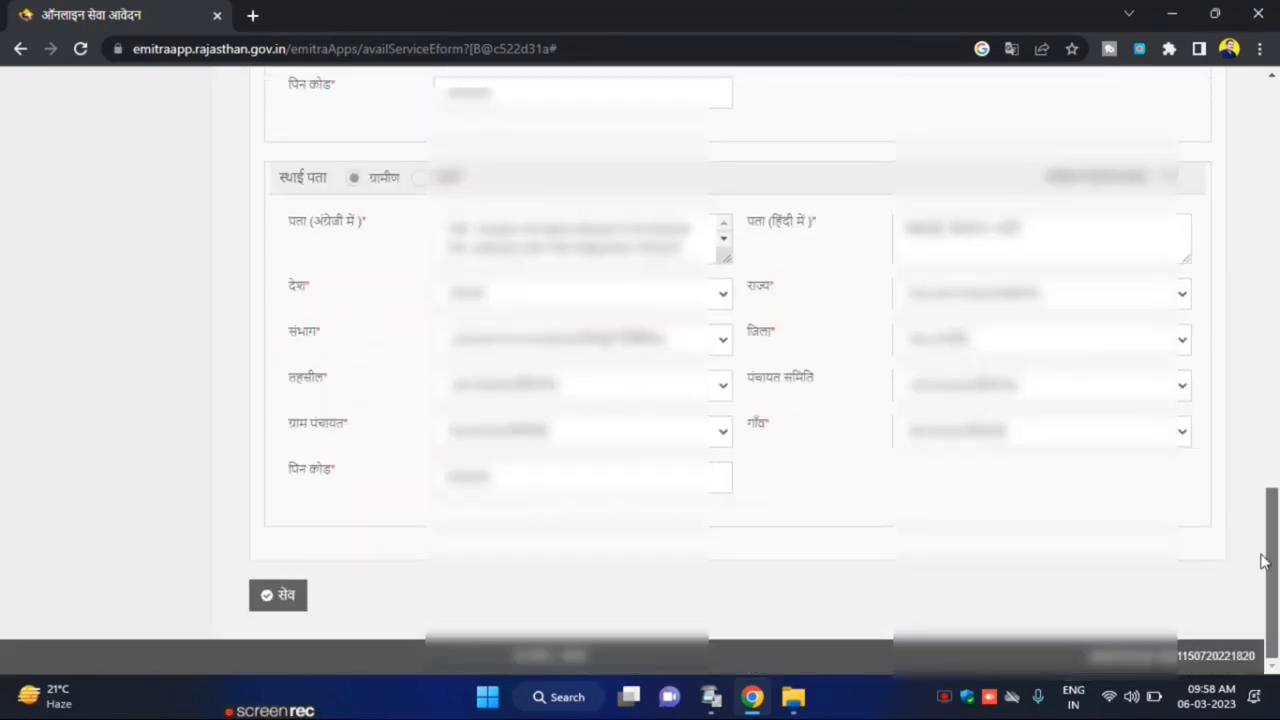
pyautogui.click(285, 596)
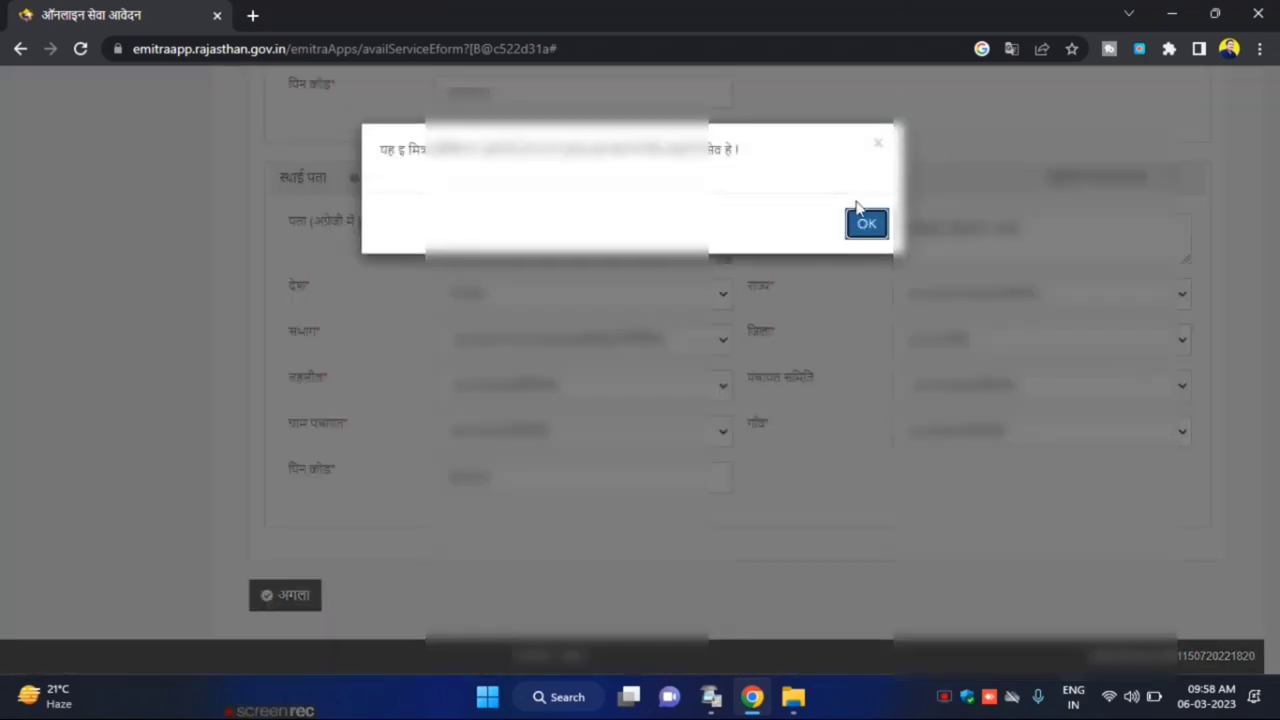
pyautogui.click(866, 224)
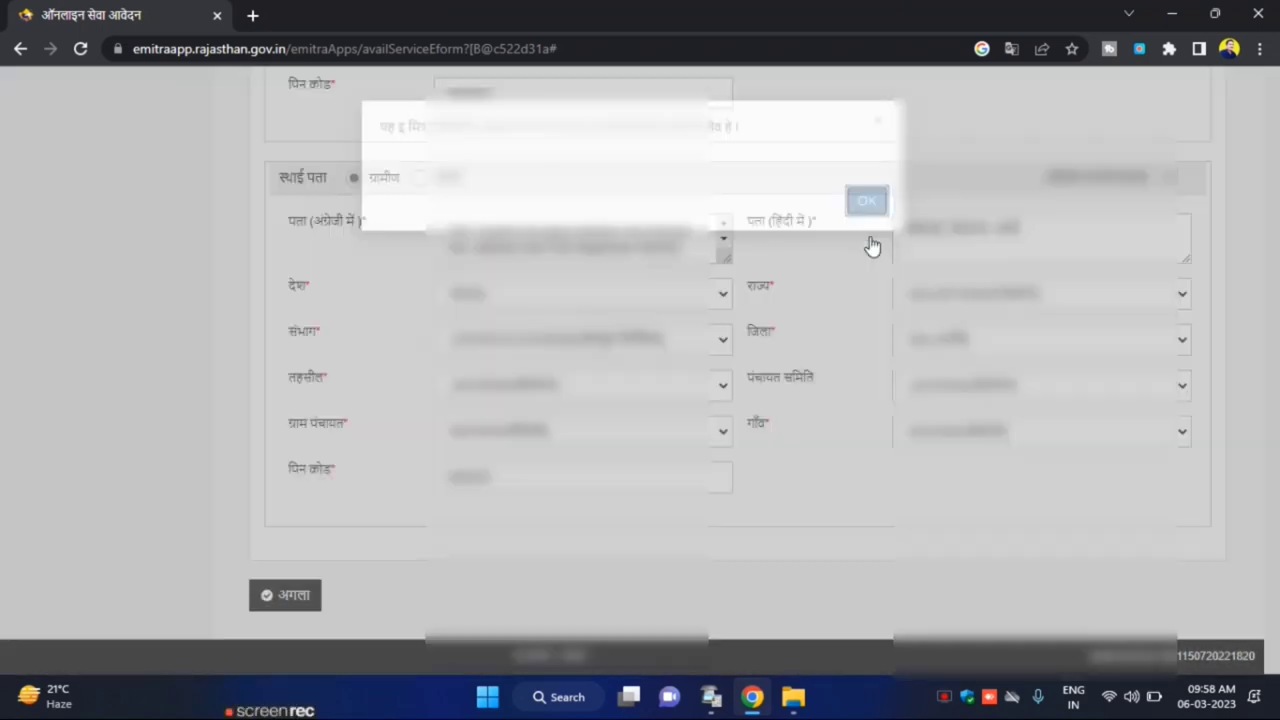
pyautogui.click(280, 610)
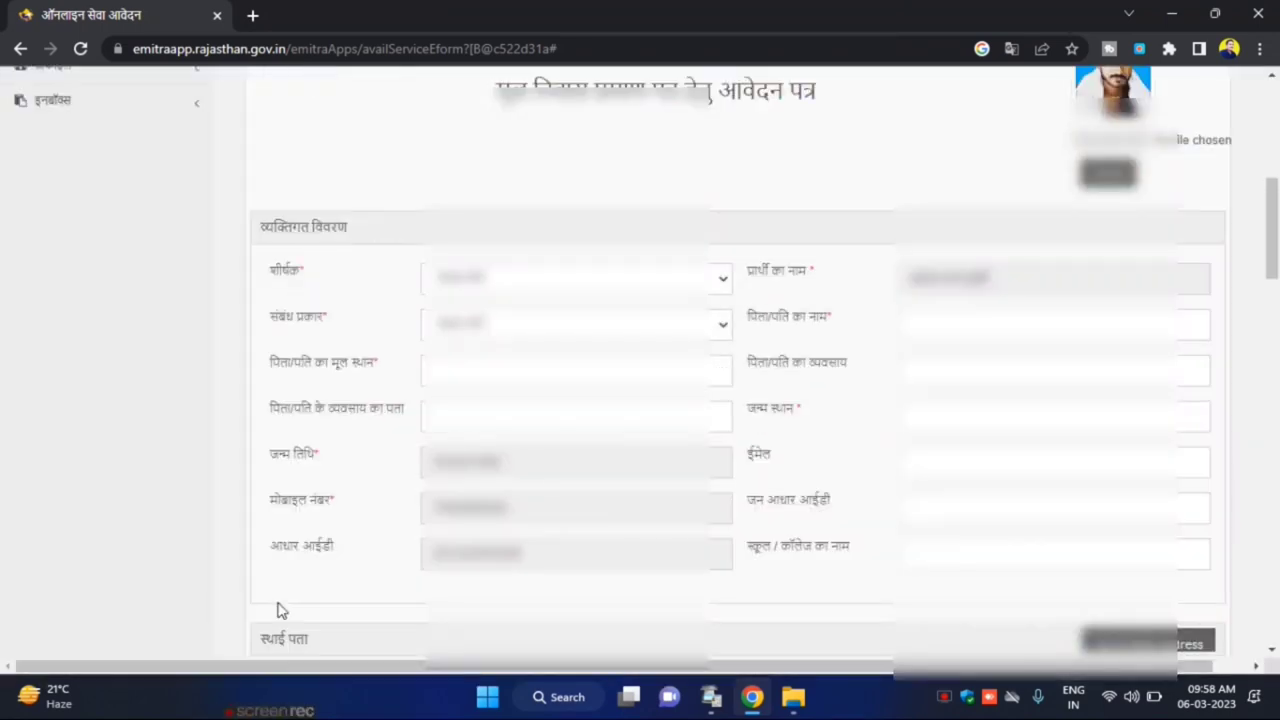
# Set the title to श्री and the relation type to पिता
pyautogui.scroll(1, 671, 257)
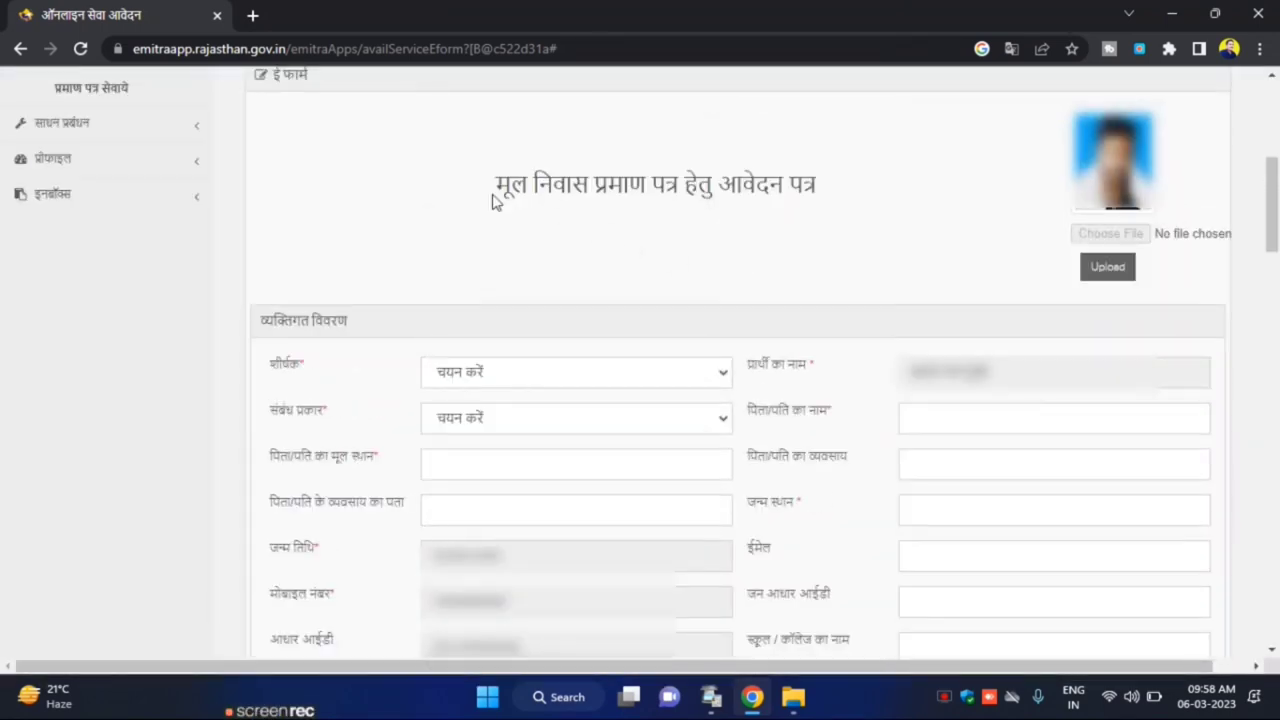
pyautogui.click(565, 383)
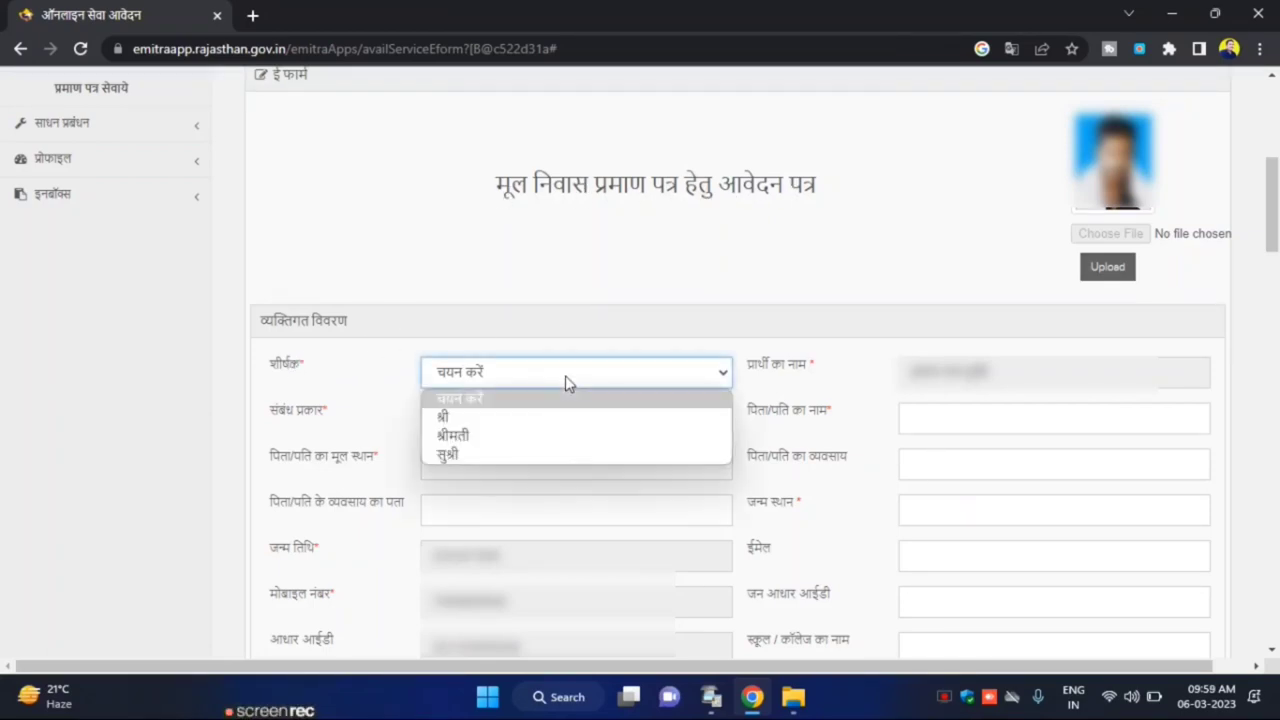
pyautogui.click(445, 418)
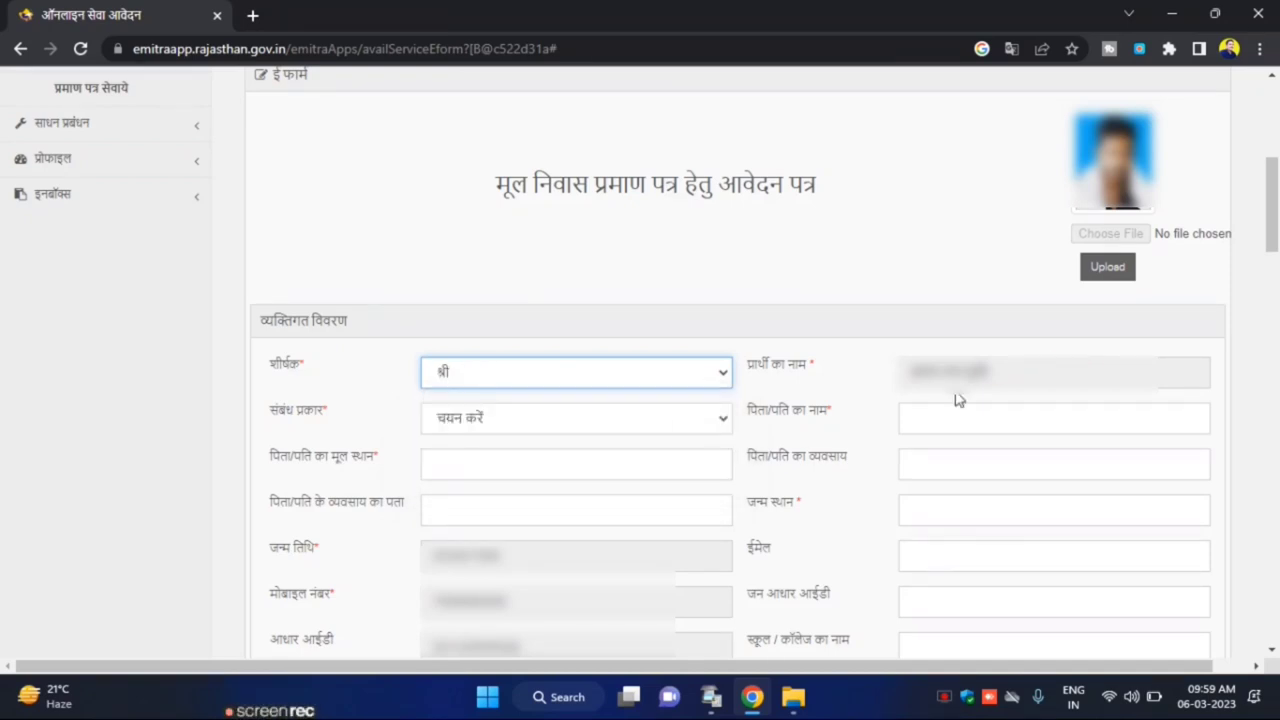
pyautogui.click(490, 430)
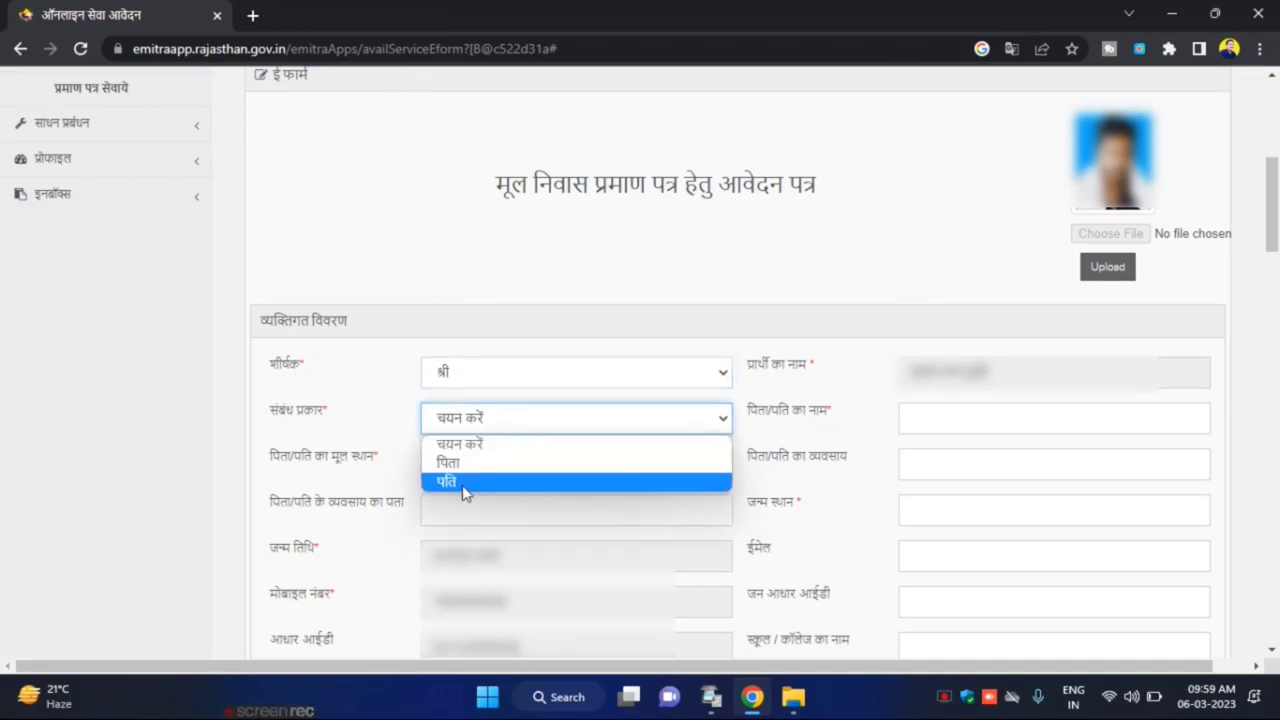
pyautogui.press('Up')
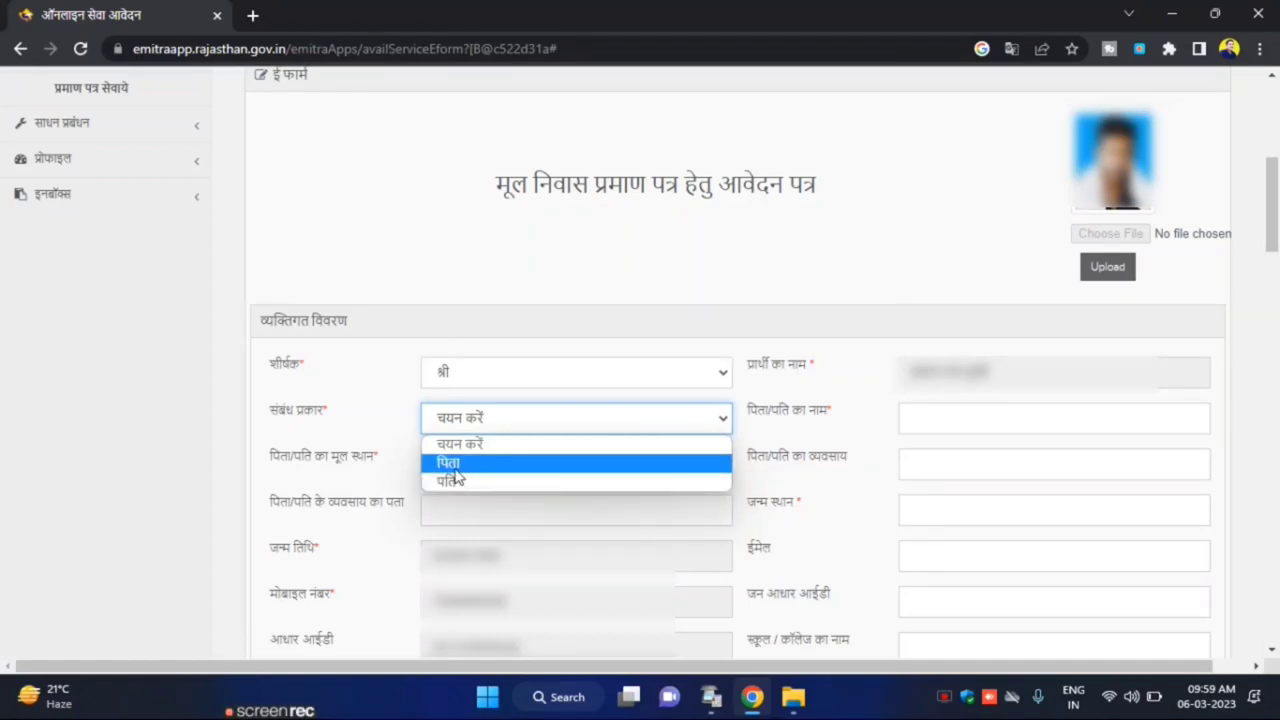
pyautogui.press('Return')
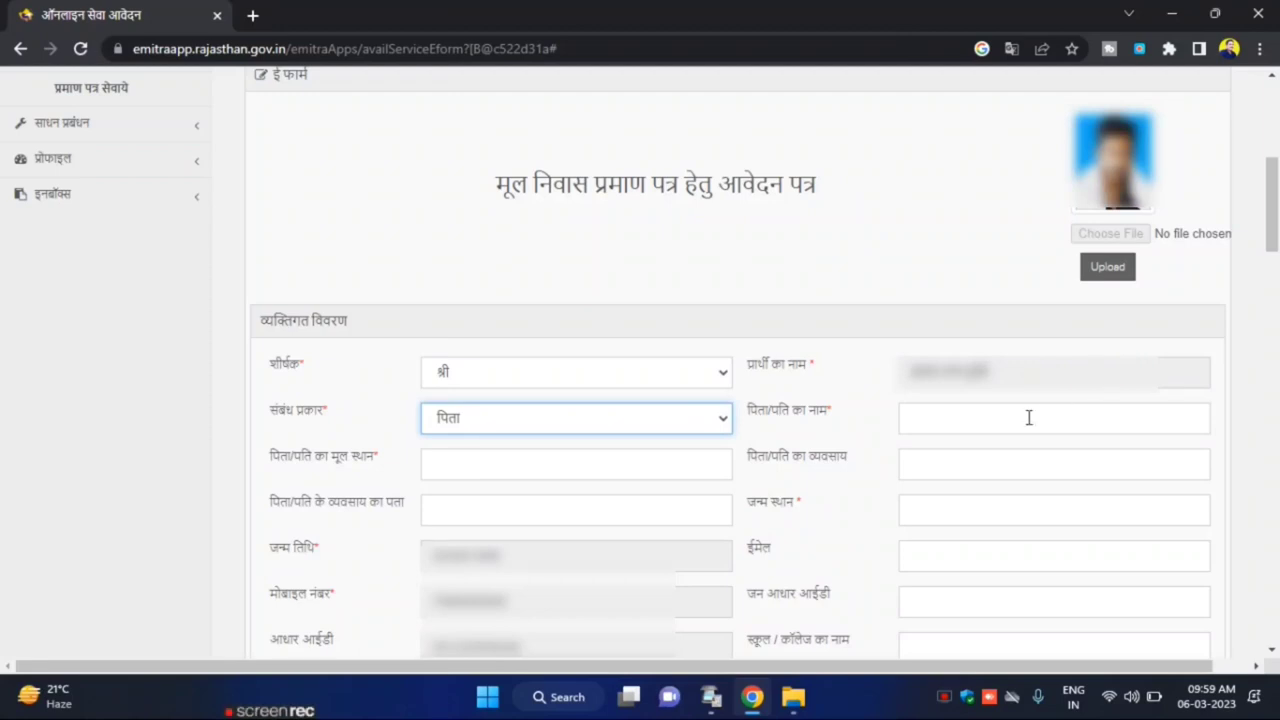
# In Hindi input, enter the father's name, native place मोहराई and occupation मजदूरी
pyautogui.click(1029, 418)
pyautogui.press('super+space')
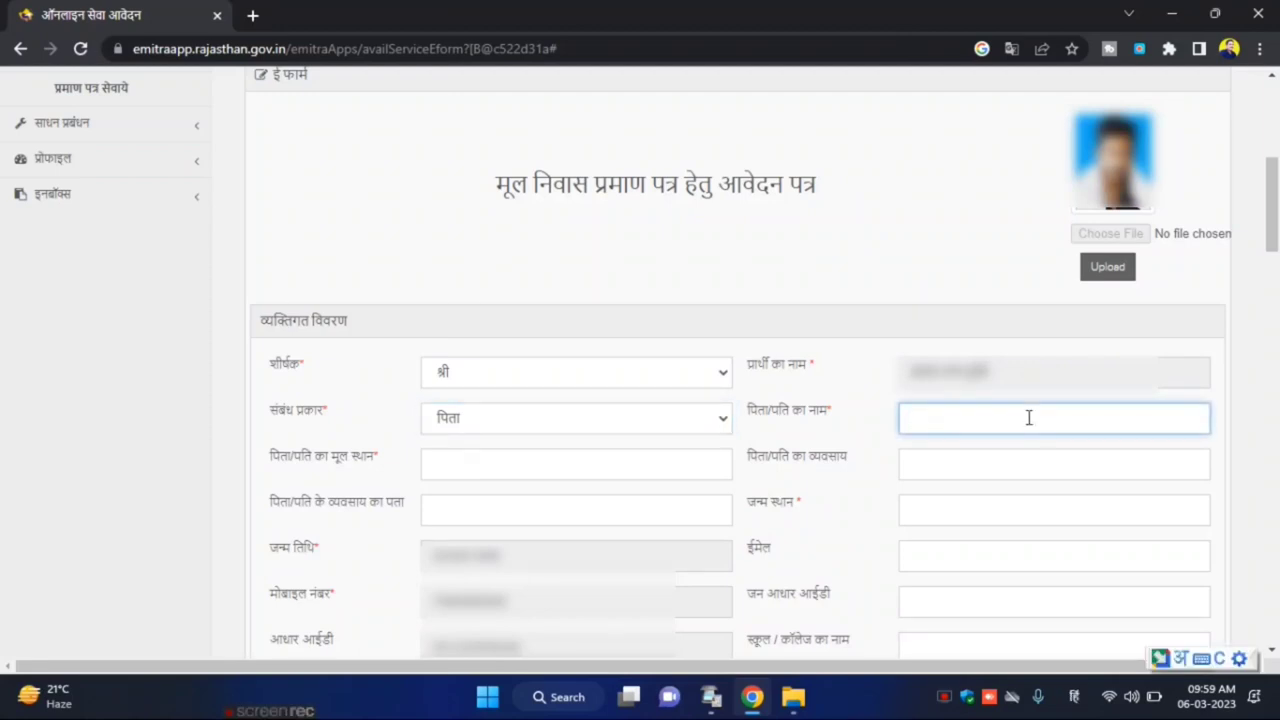
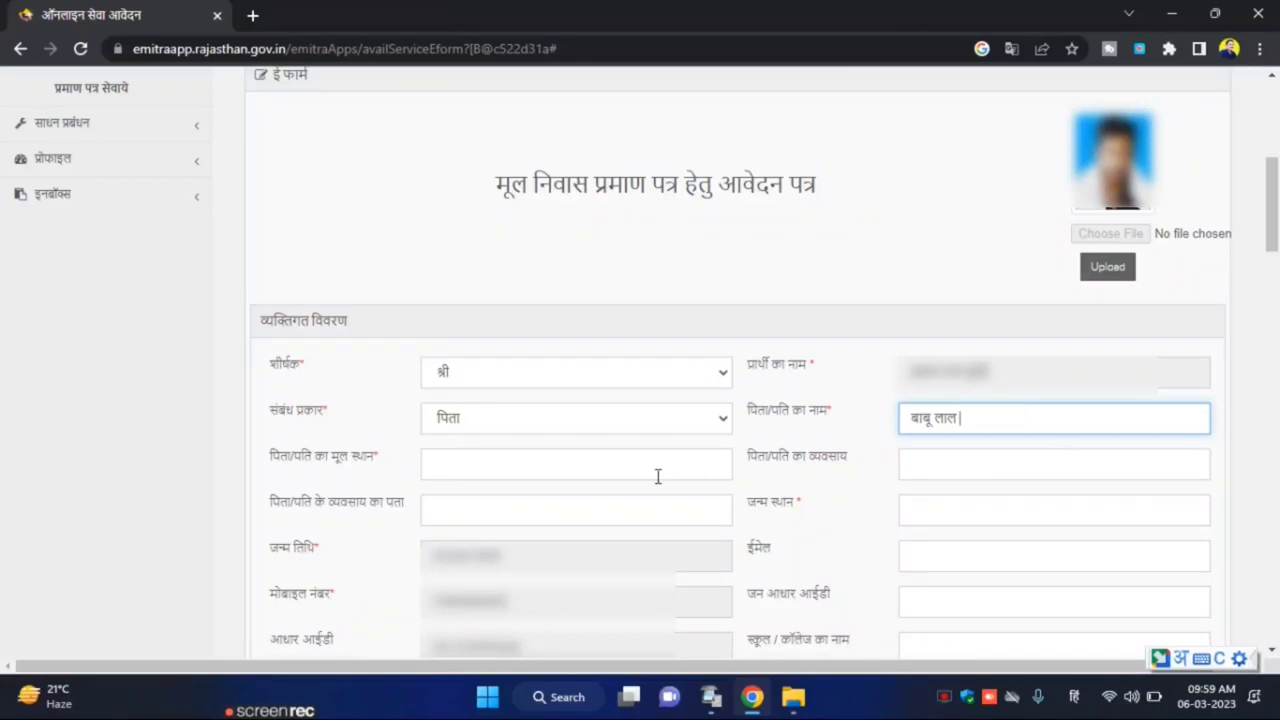
pyautogui.click(598, 466)
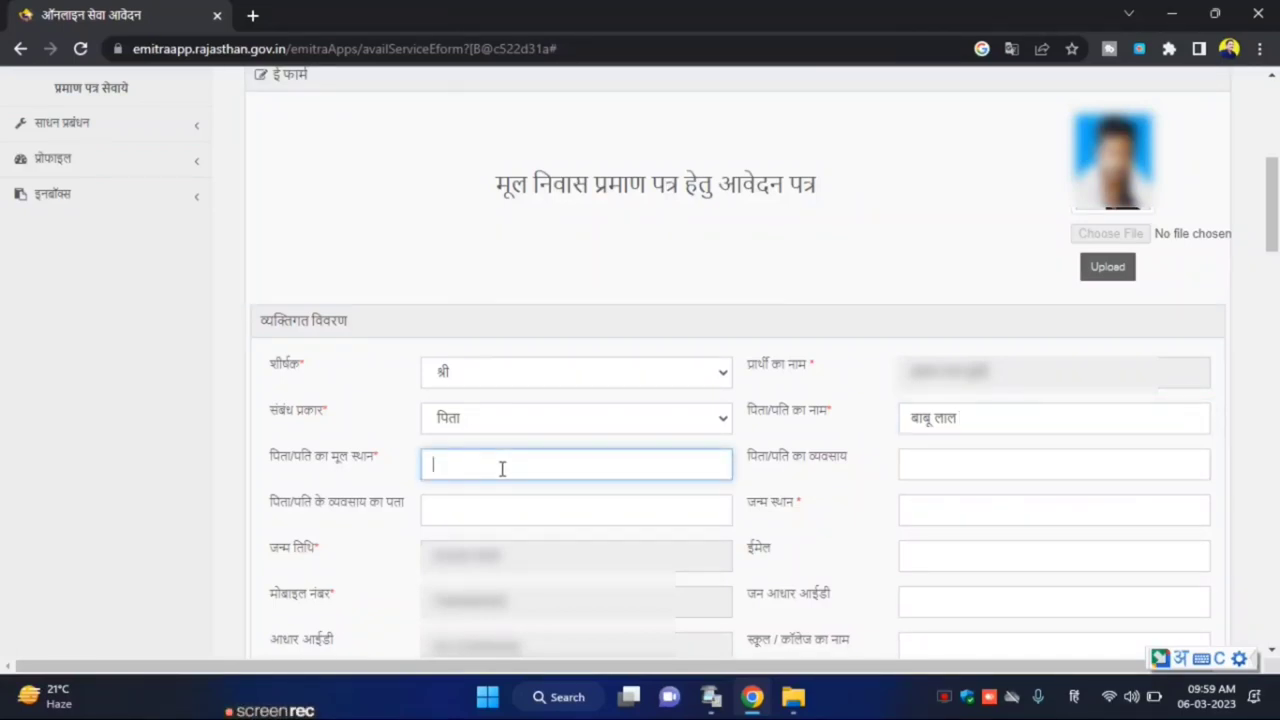
pyautogui.write('mohrai')
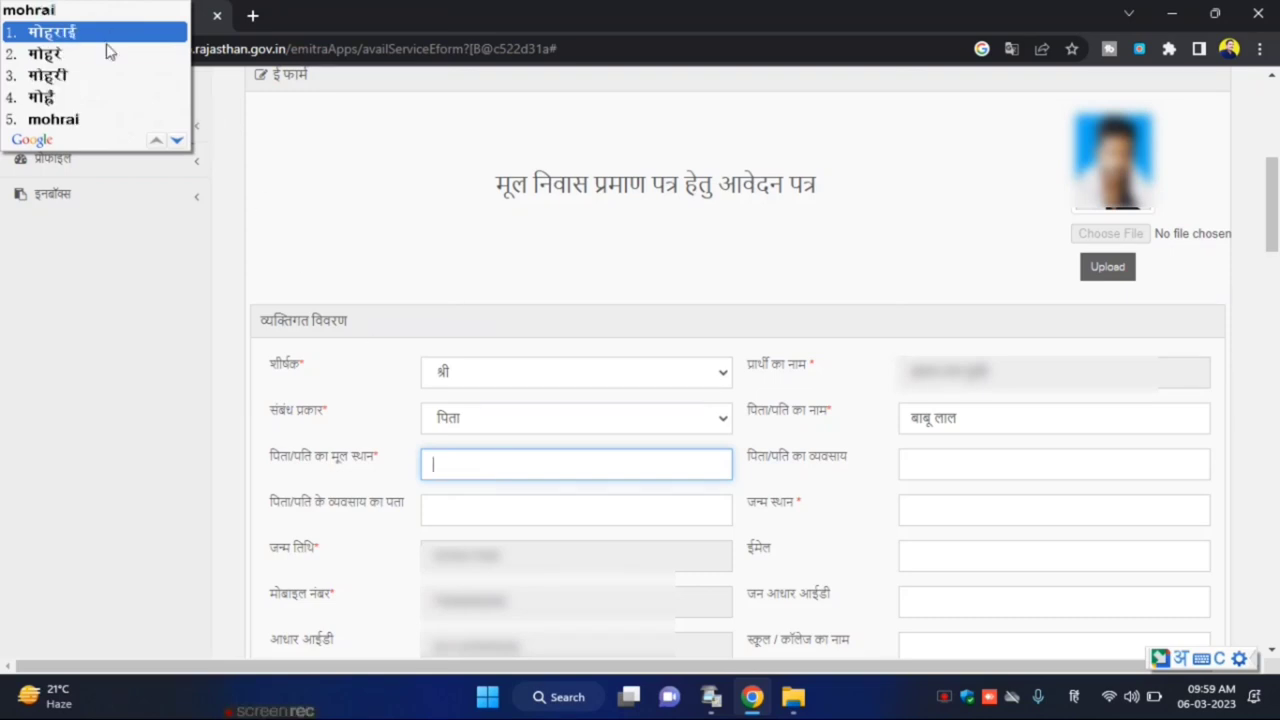
pyautogui.click(100, 33)
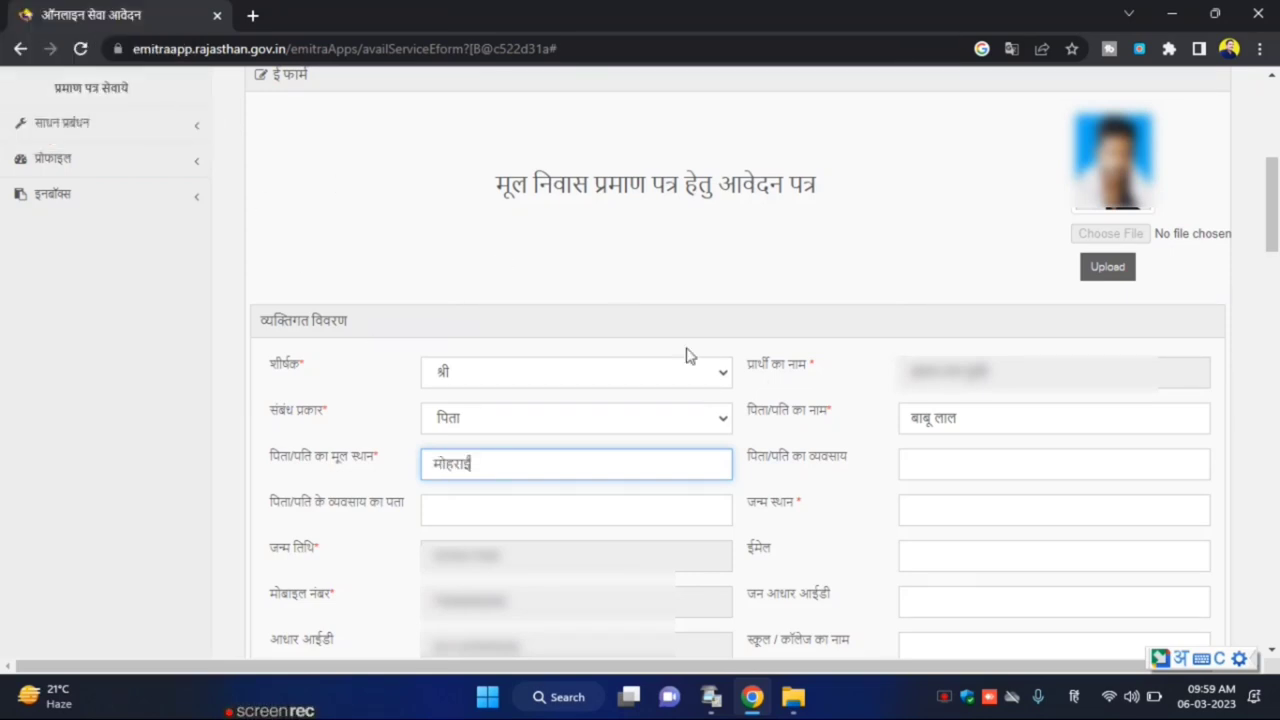
pyautogui.click(1001, 466)
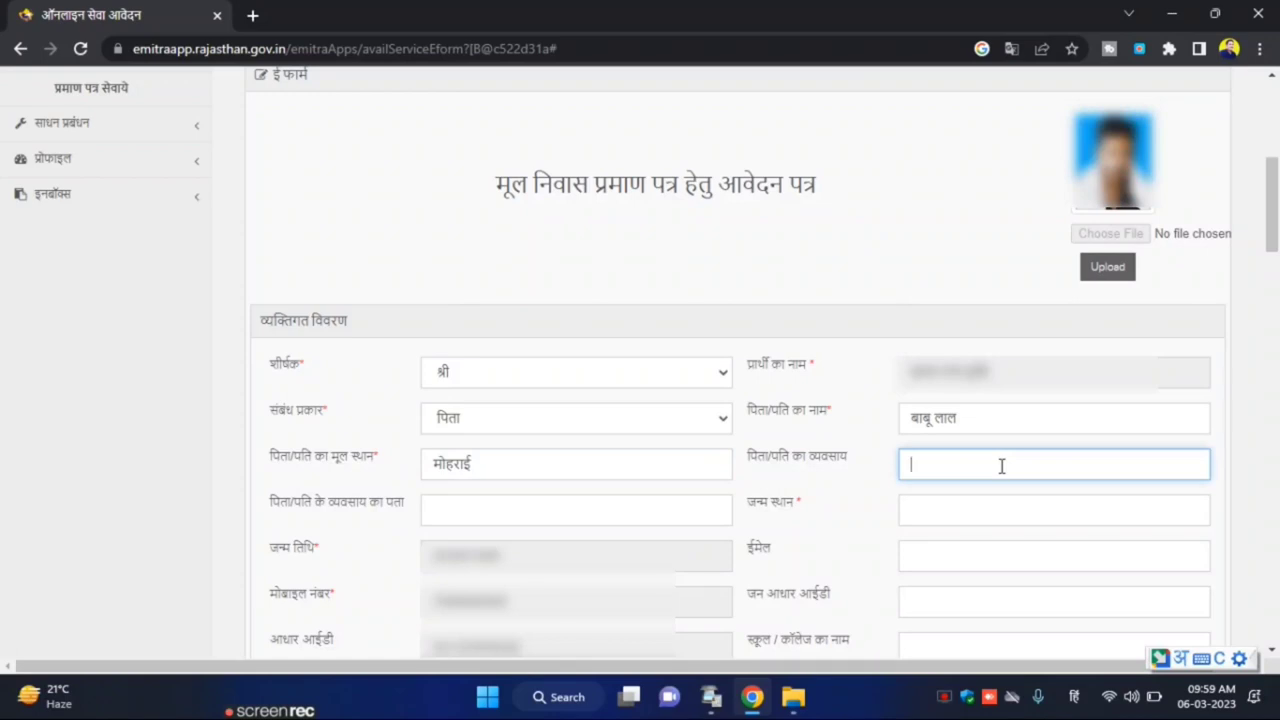
pyautogui.write('majdu')
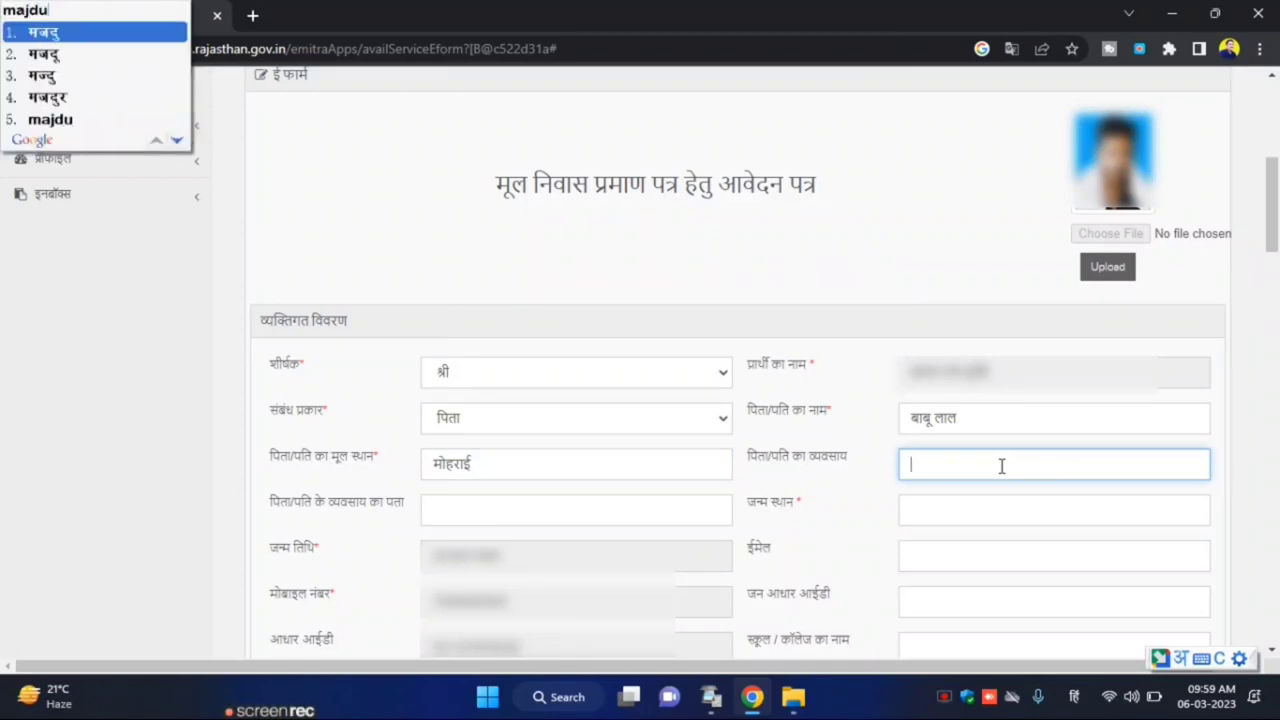
pyautogui.write('ri')
pyautogui.press('Return')
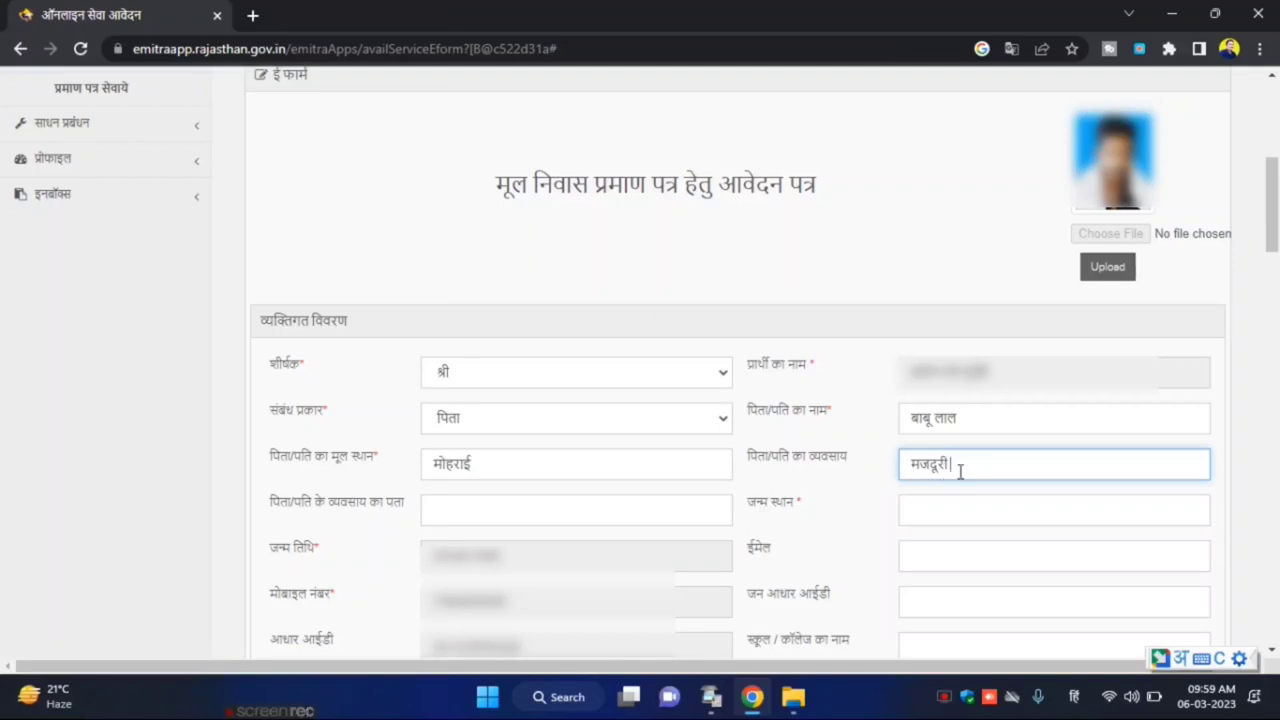
pyautogui.click(604, 513)
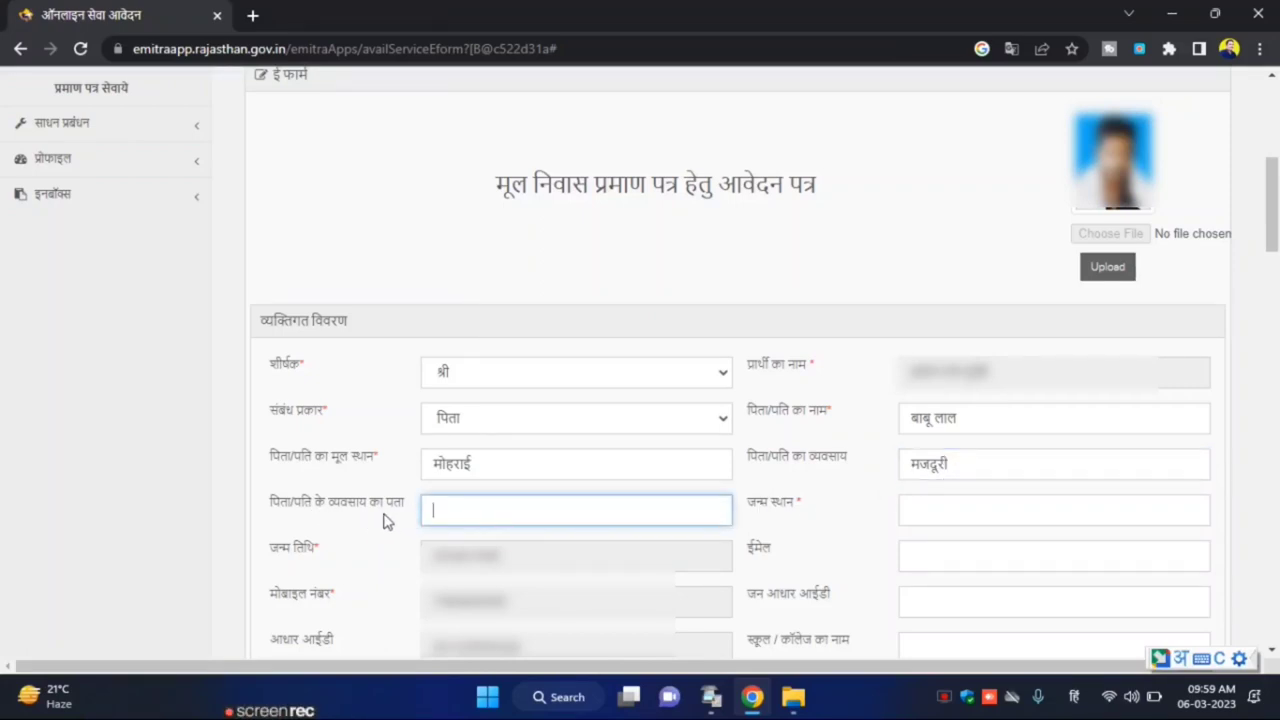
# Enter मोहराई as both the father's workplace address and the birthplace, then return to English input
pyautogui.write('mohrai')
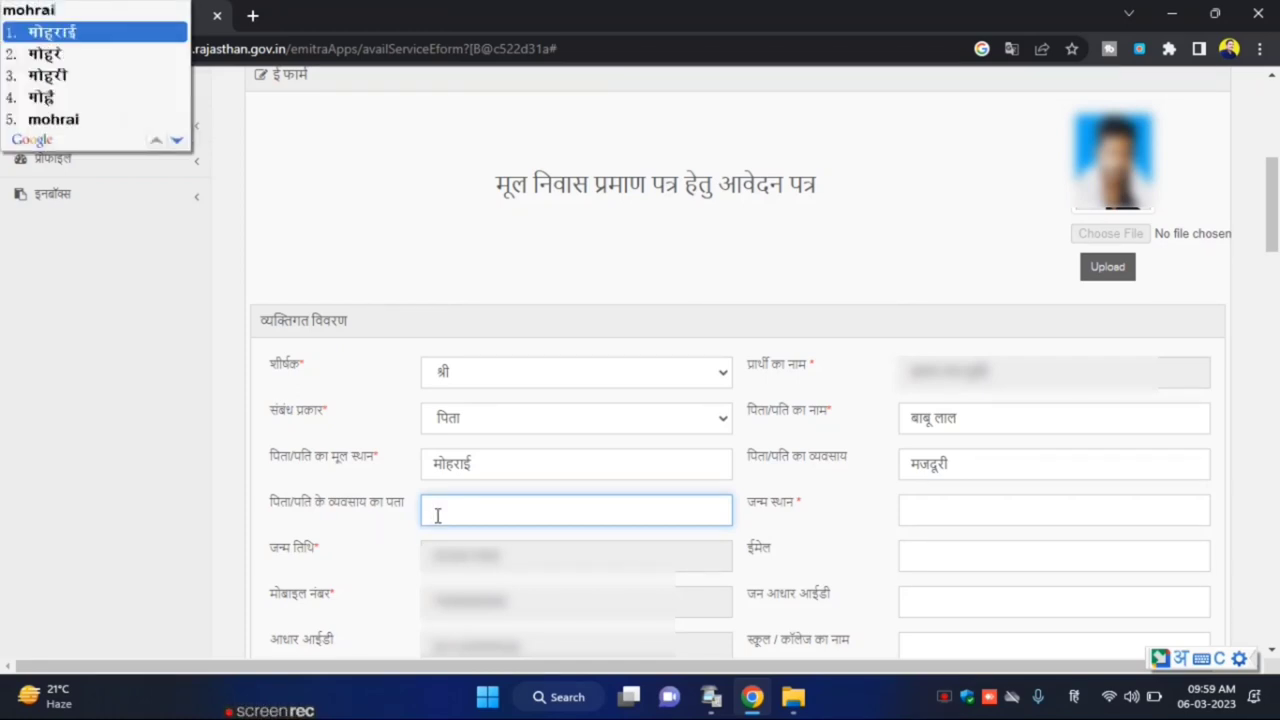
pyautogui.press('space')
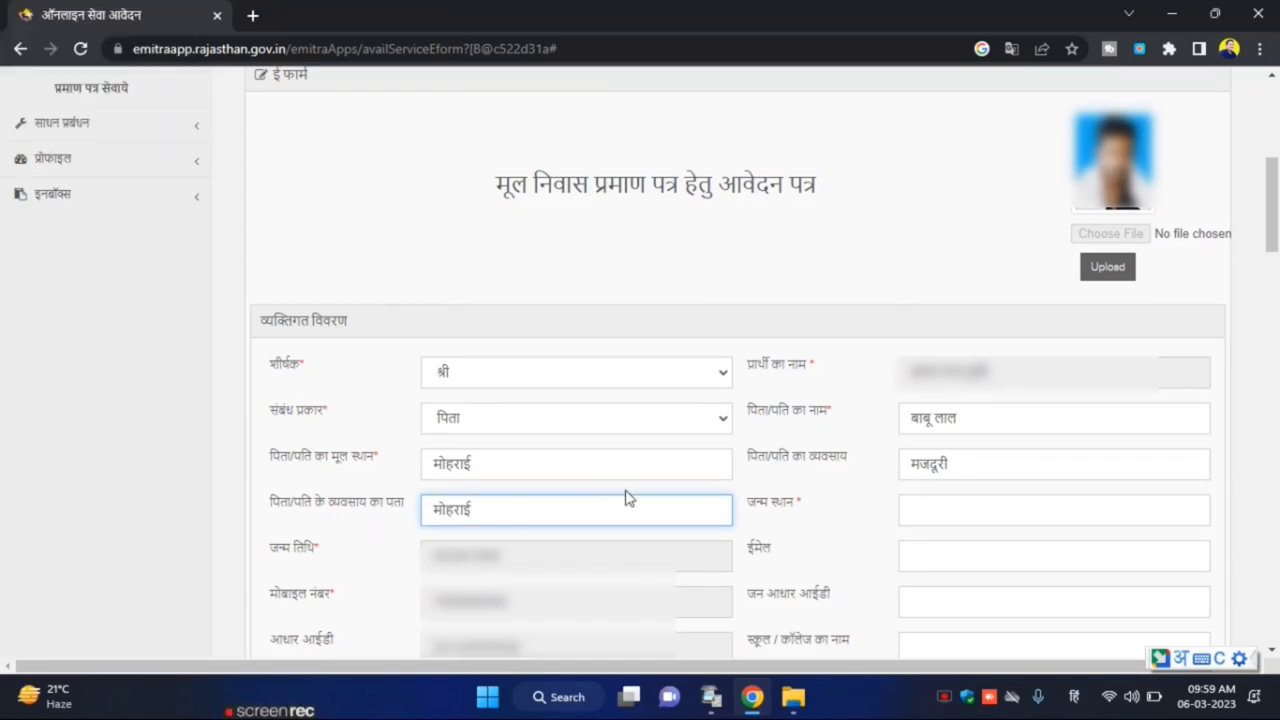
pyautogui.click(940, 507)
pyautogui.write('mohrai')
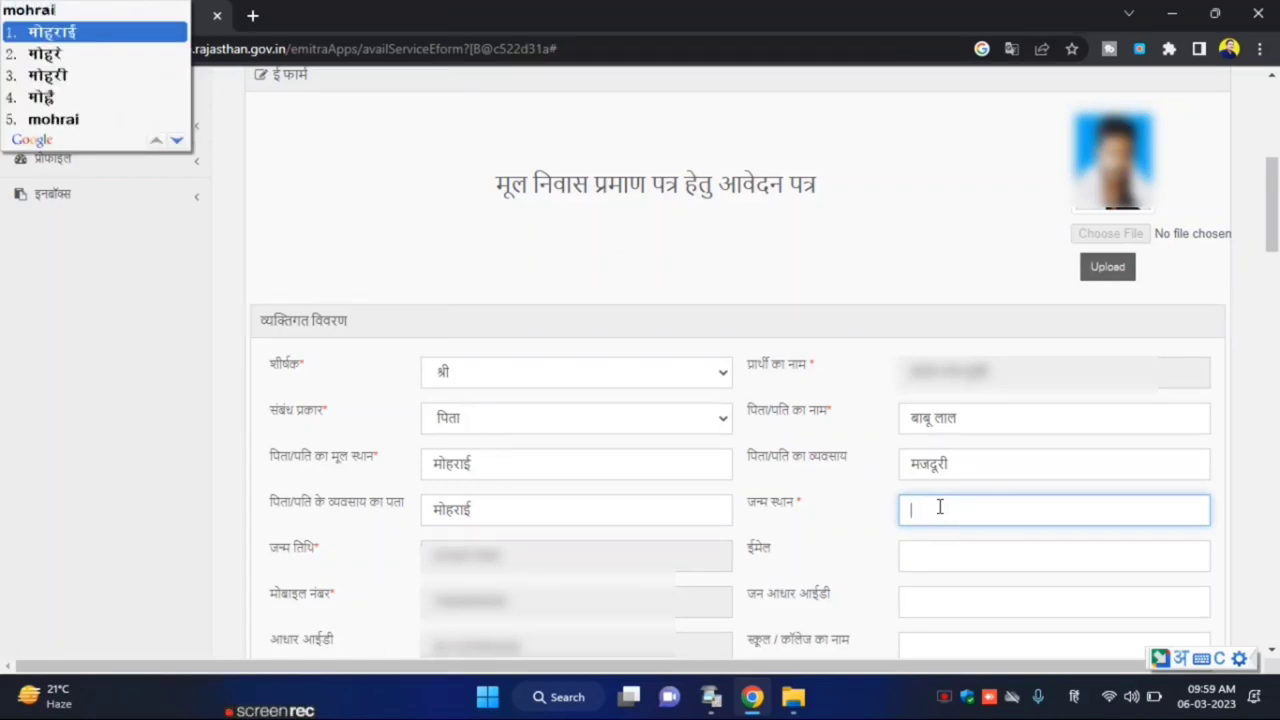
pyautogui.press('space')
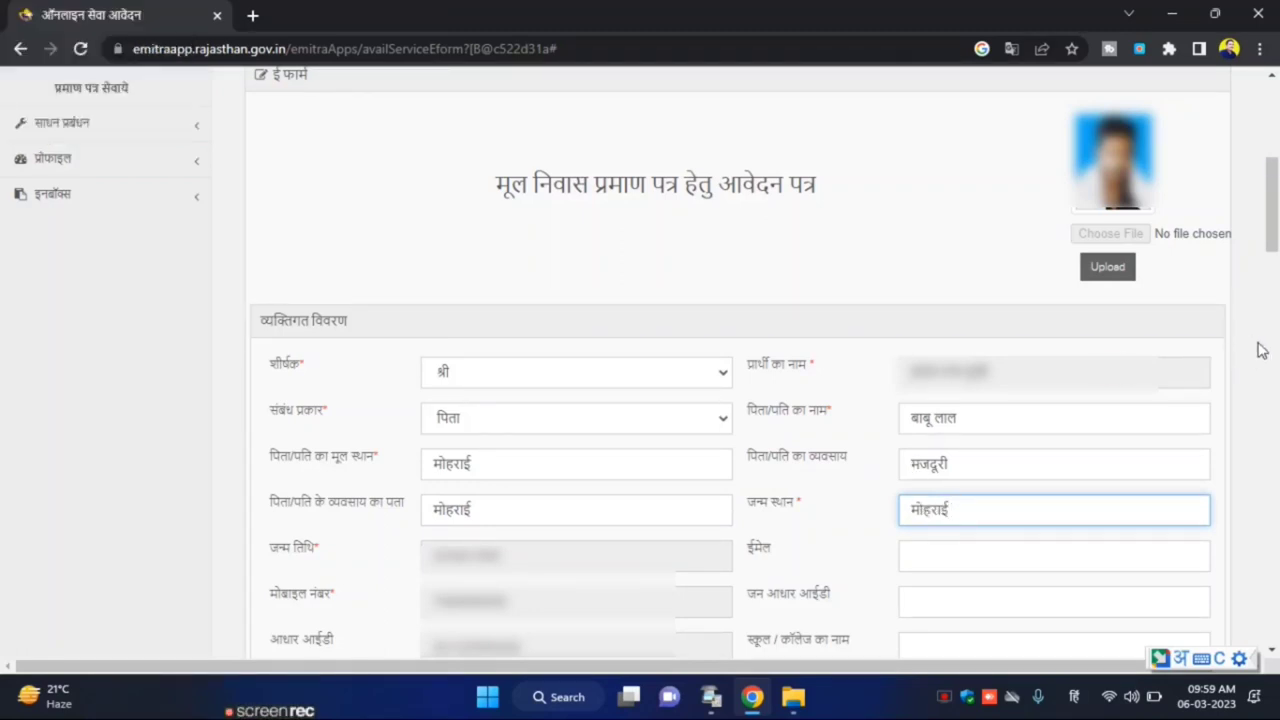
pyautogui.press('super+space')
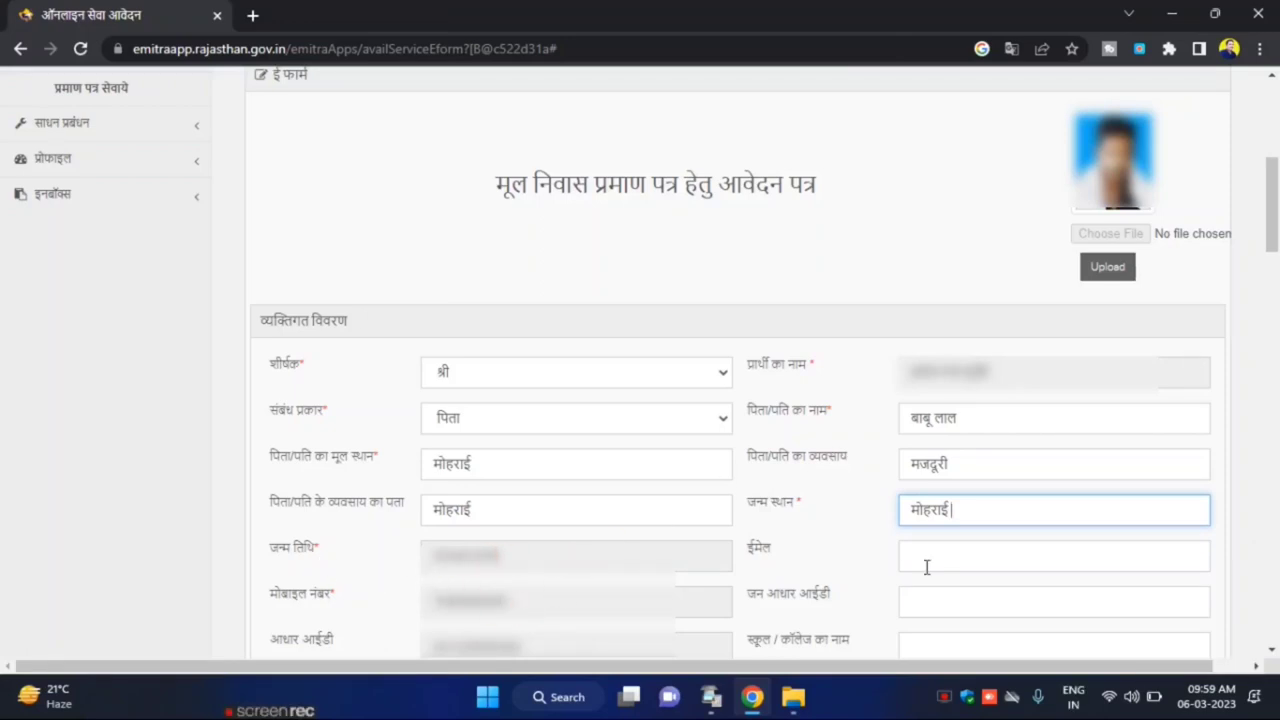
# Leave the email blank and paste the Jan Aadhaar ID into its field
pyautogui.click(963, 558)
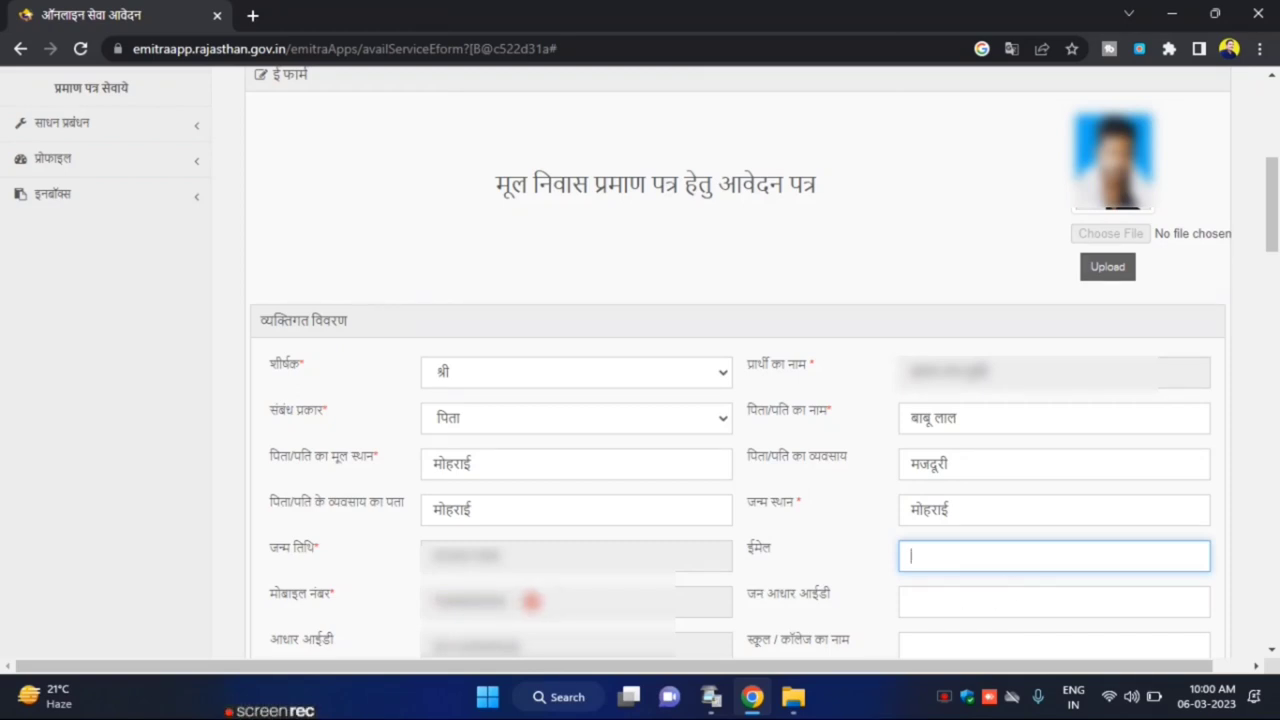
pyautogui.click(536, 601)
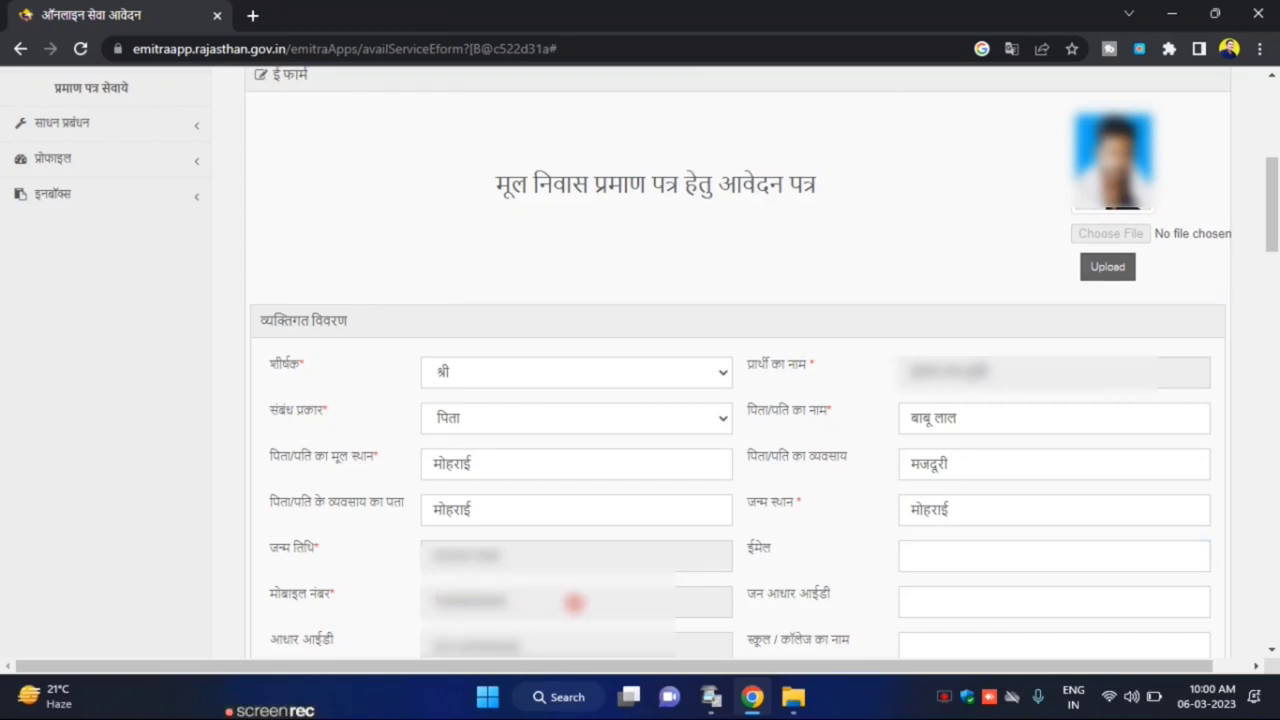
pyautogui.click(1015, 605)
pyautogui.hotkey('ctrl', 'v')
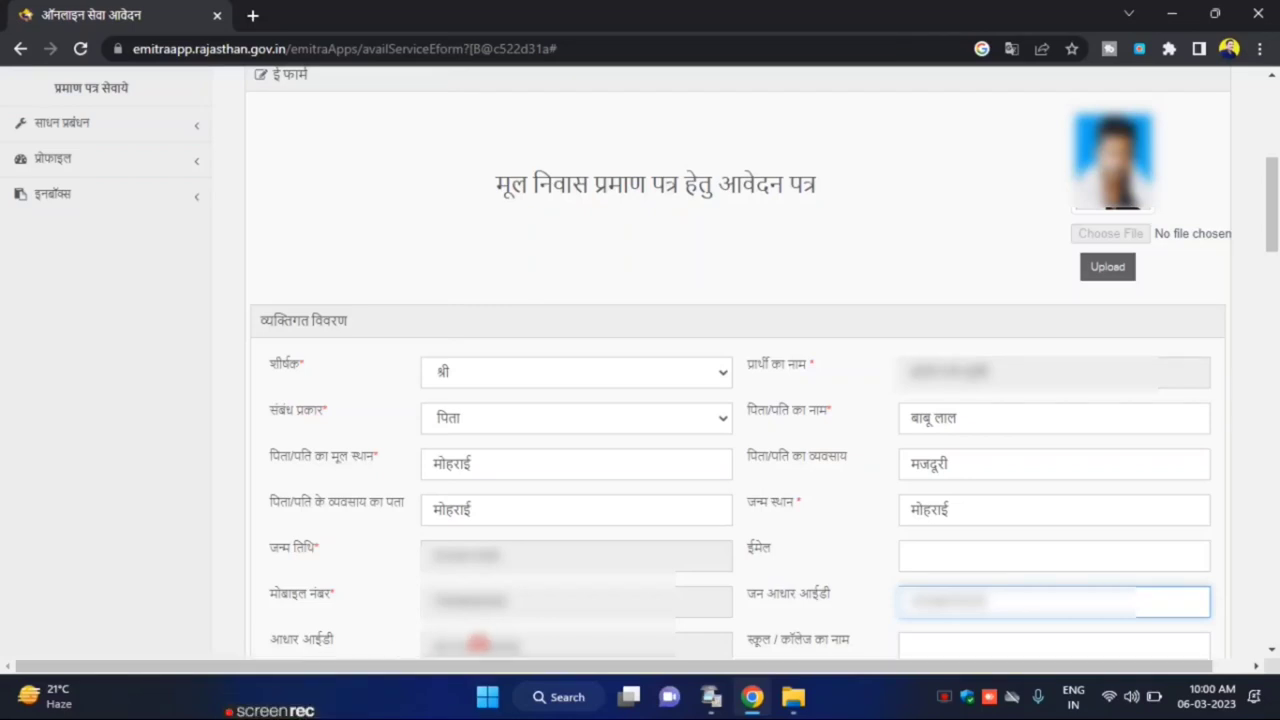
pyautogui.click(931, 648)
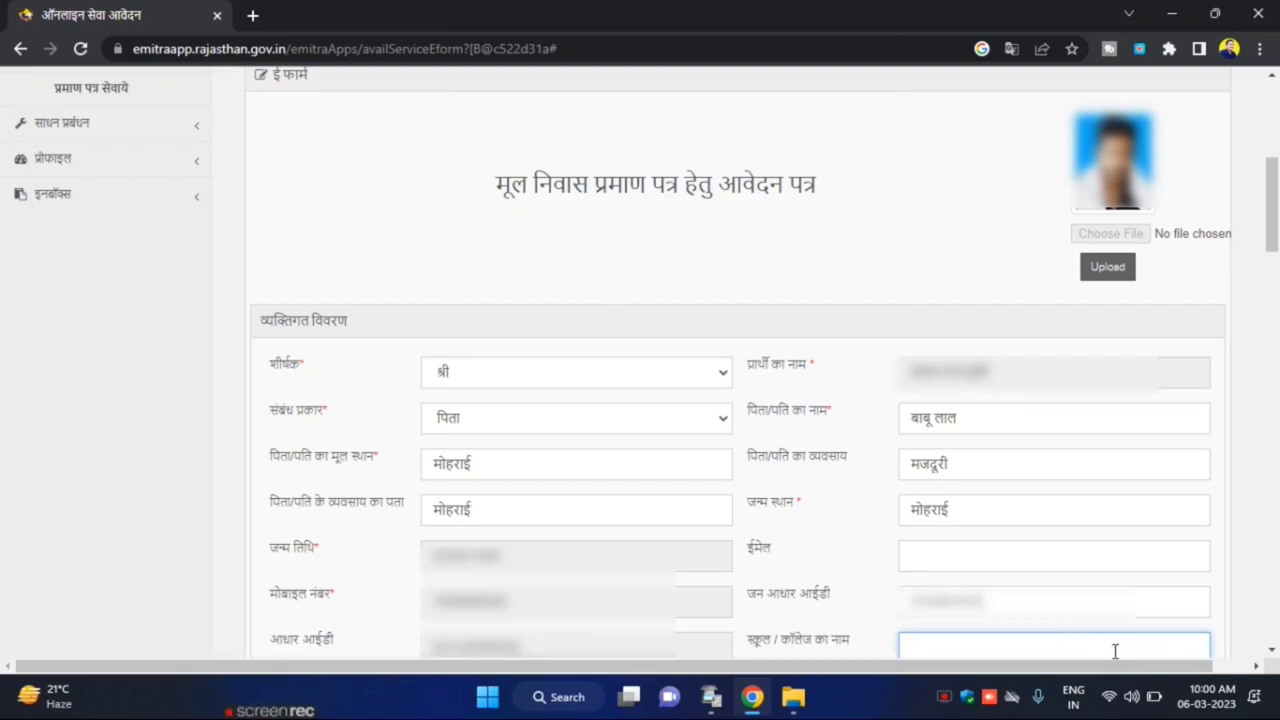
pyautogui.scroll(-5, 397, 200)
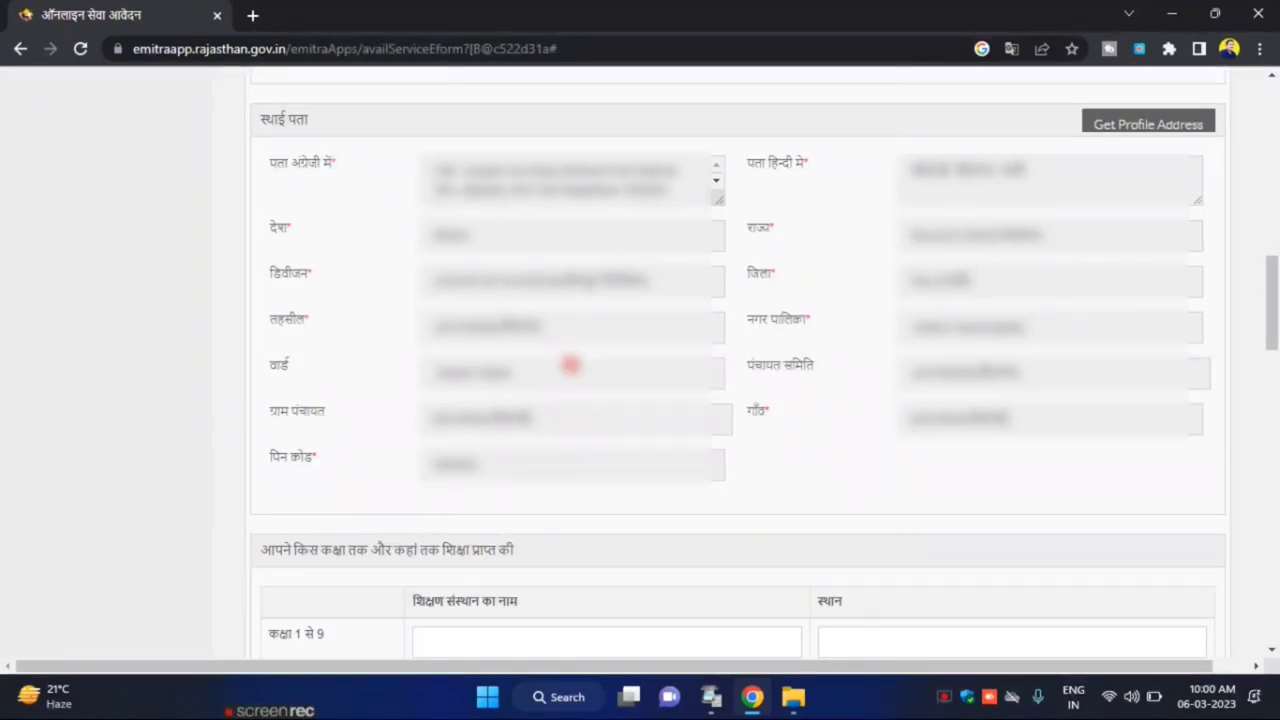
pyautogui.scroll(-4, 570, 365)
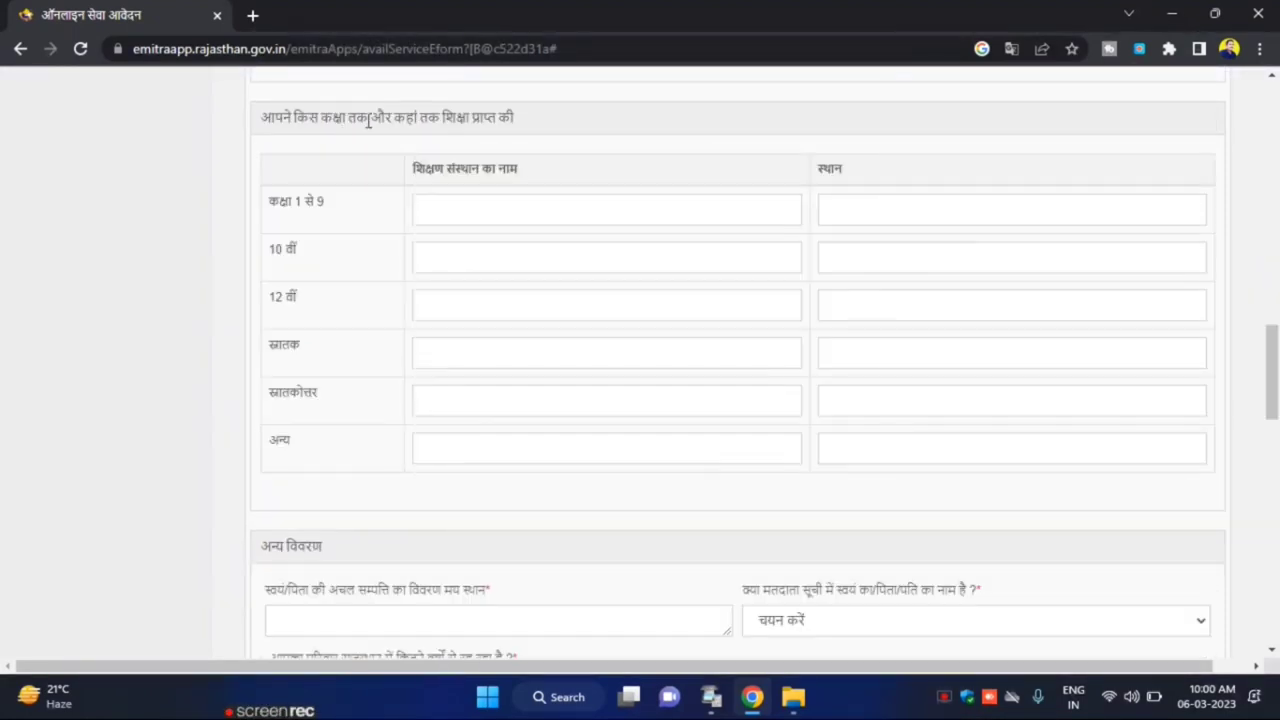
pyautogui.click(479, 211)
pyautogui.click(965, 222)
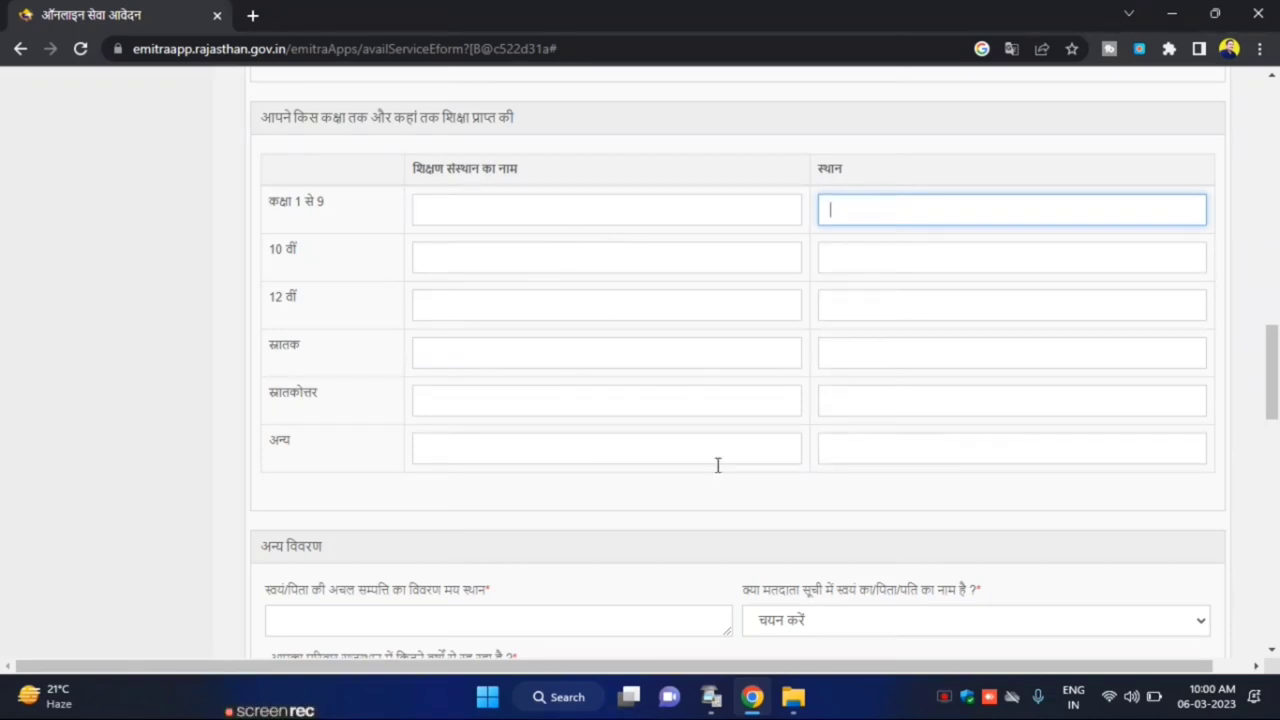
pyautogui.scroll(-3, 632, 388)
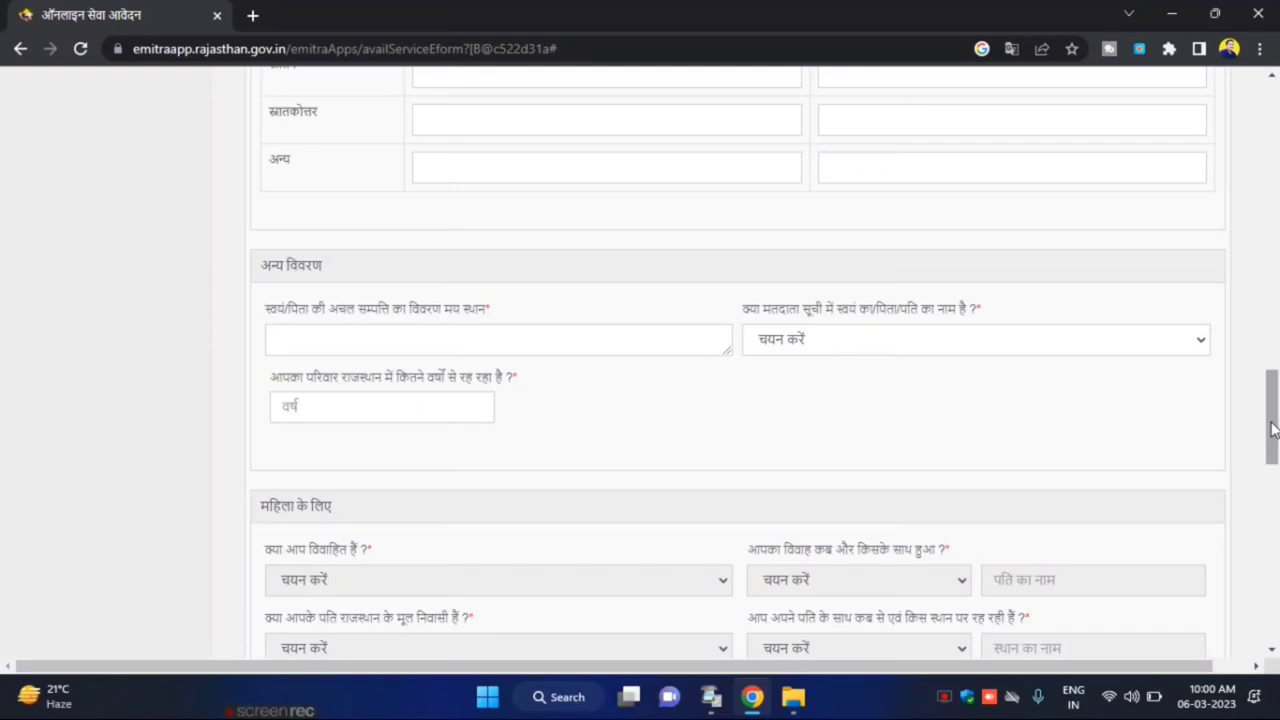
# Enter मोहराई as the property location using Hindi input
pyautogui.moveTo(1272, 428); pyautogui.dragTo(1274, 455)
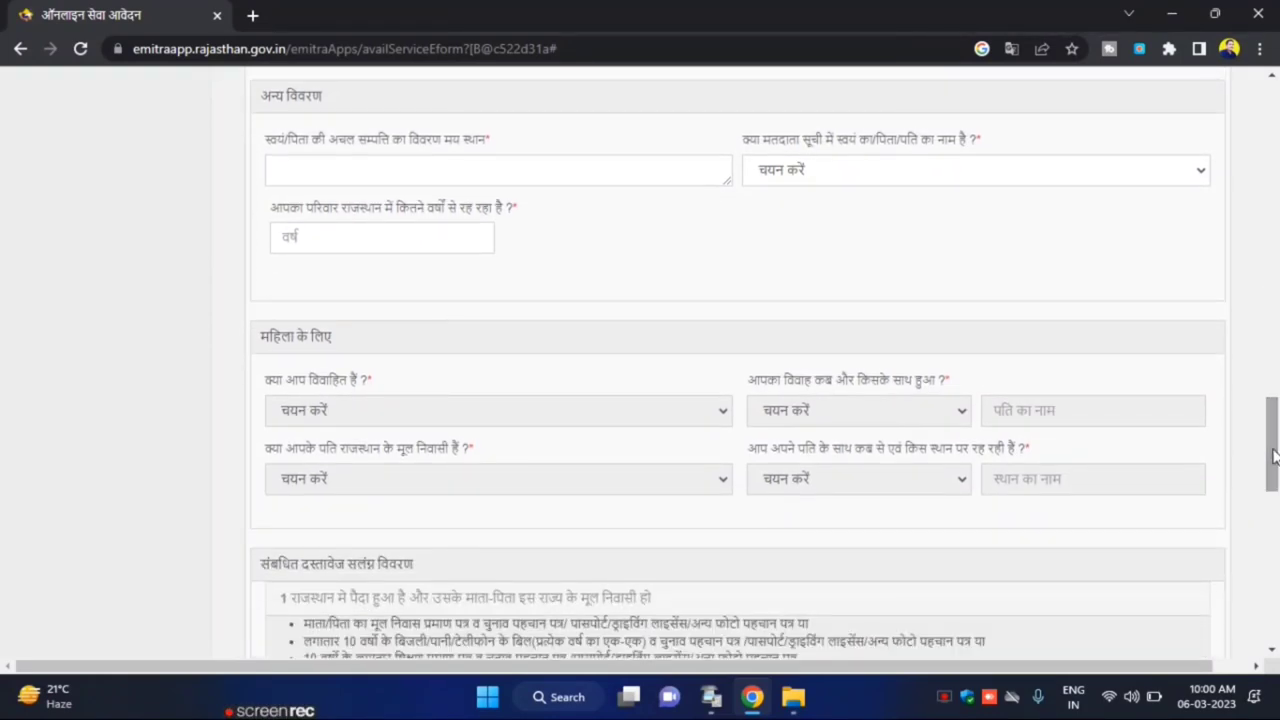
pyautogui.click(303, 172)
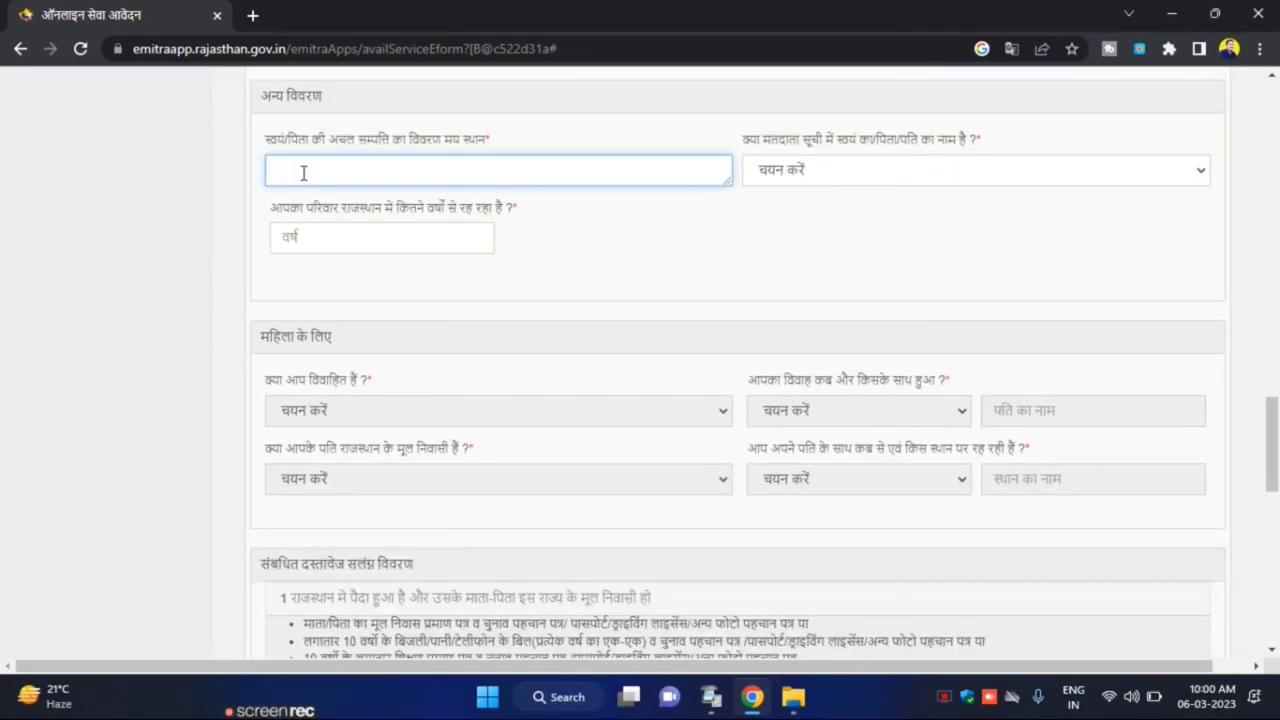
pyautogui.hotkey('alt', 'shift')
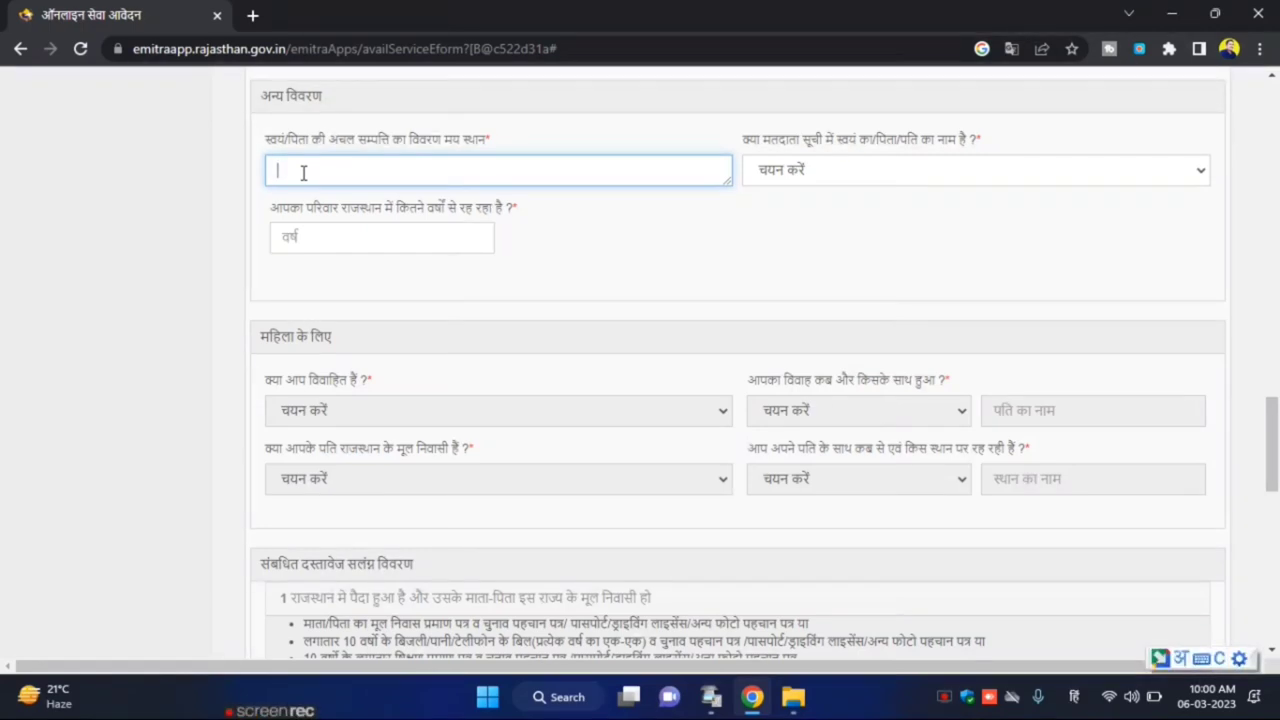
pyautogui.write('mohrai')
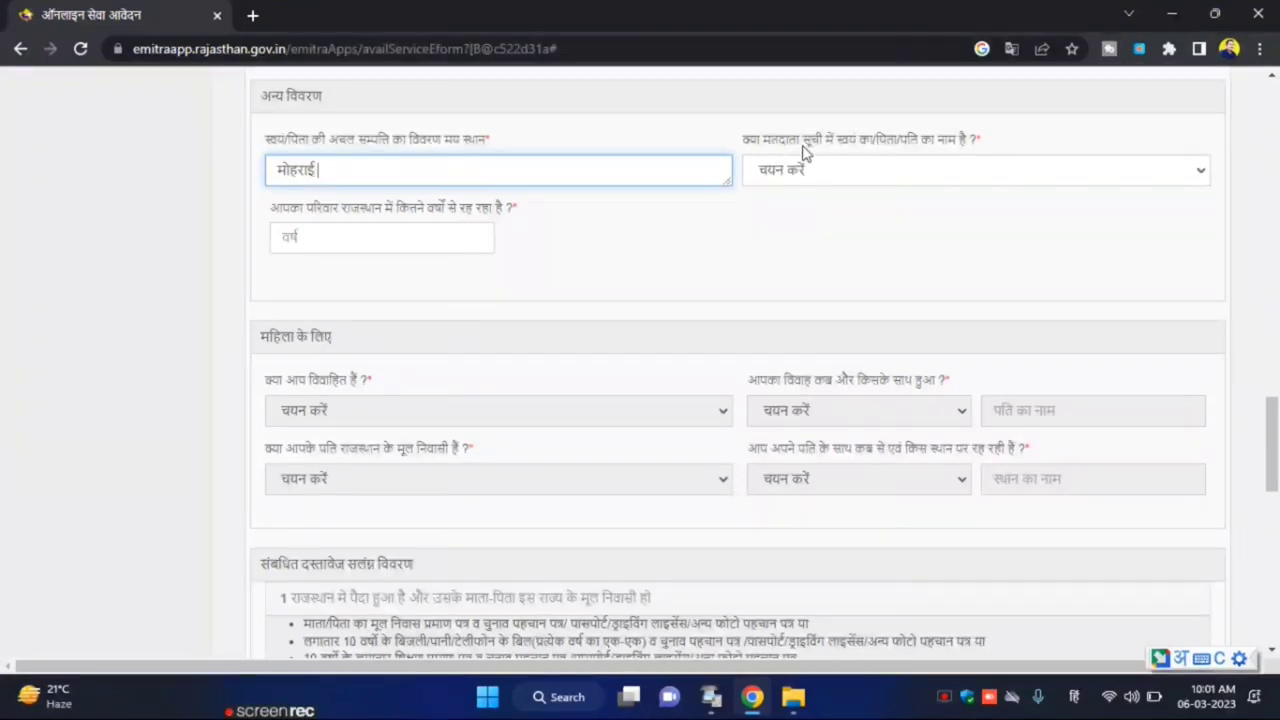
# Answer हां to the voter-list question and set years living in Rajasthan to 20
pyautogui.click(922, 166)
pyautogui.click(815, 217)
pyautogui.click(367, 243)
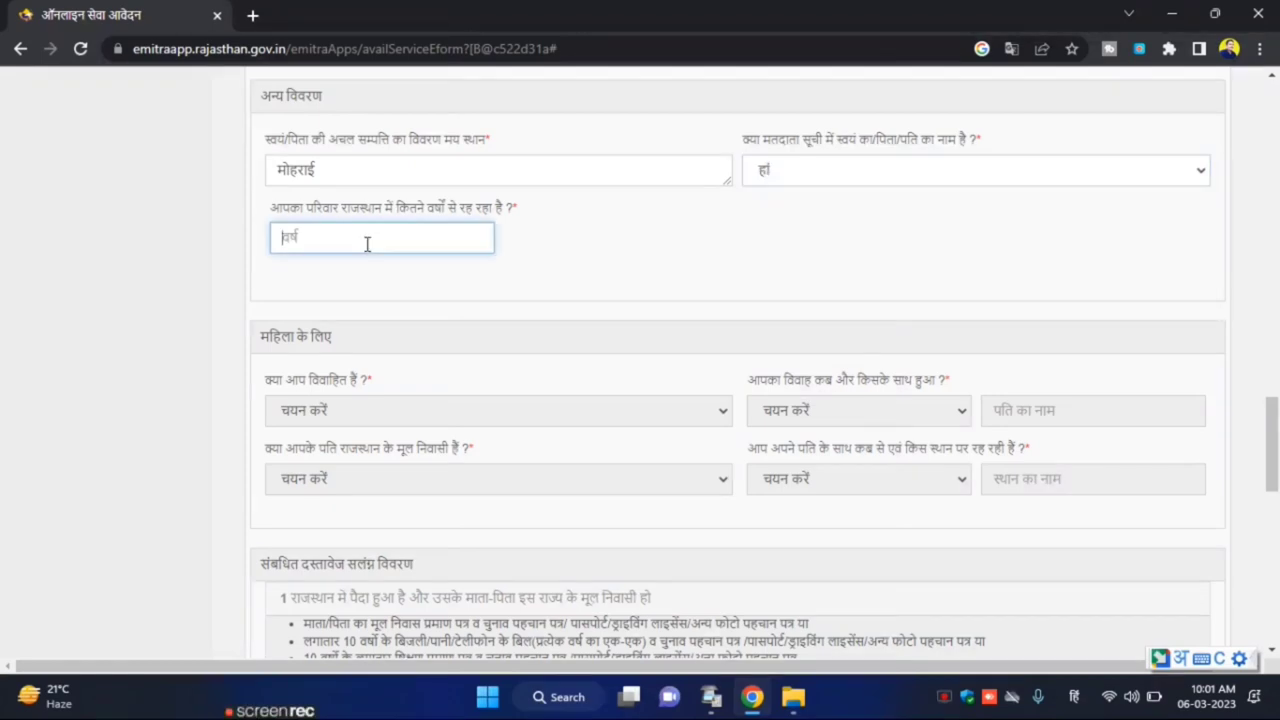
pyautogui.hotkey('alt', 'shift')
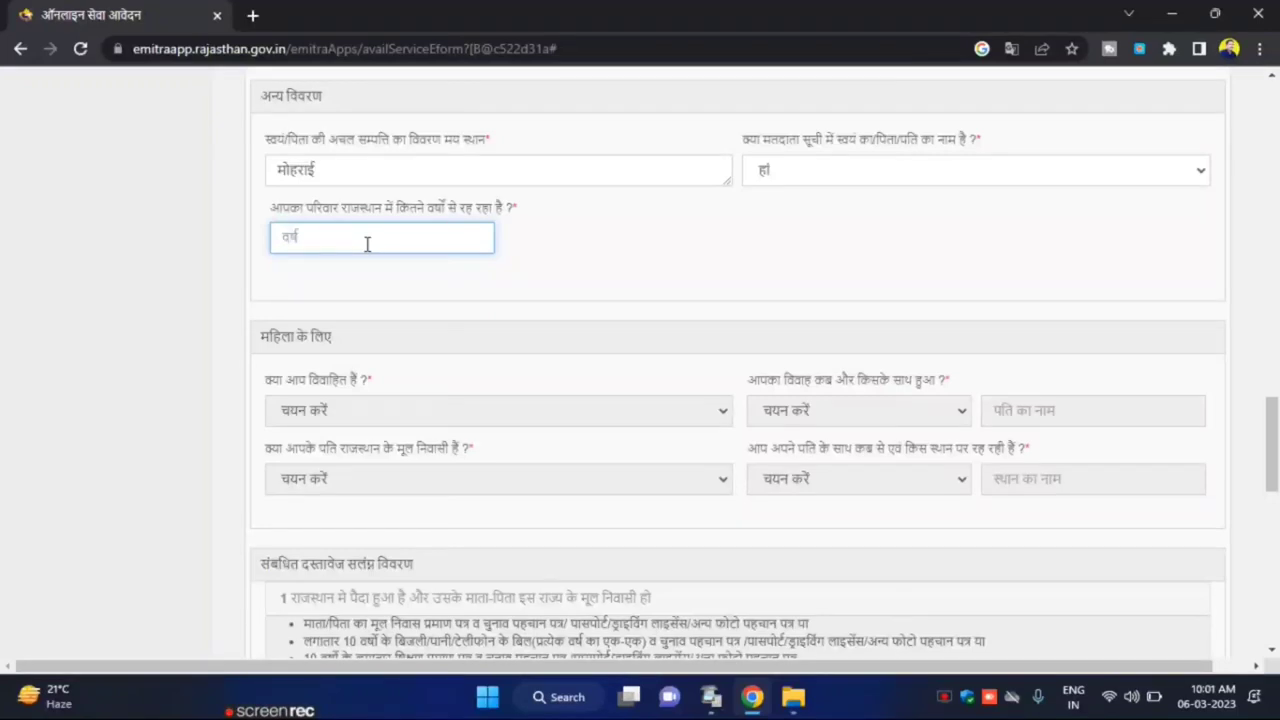
pyautogui.write('20')
pyautogui.click(334, 412)
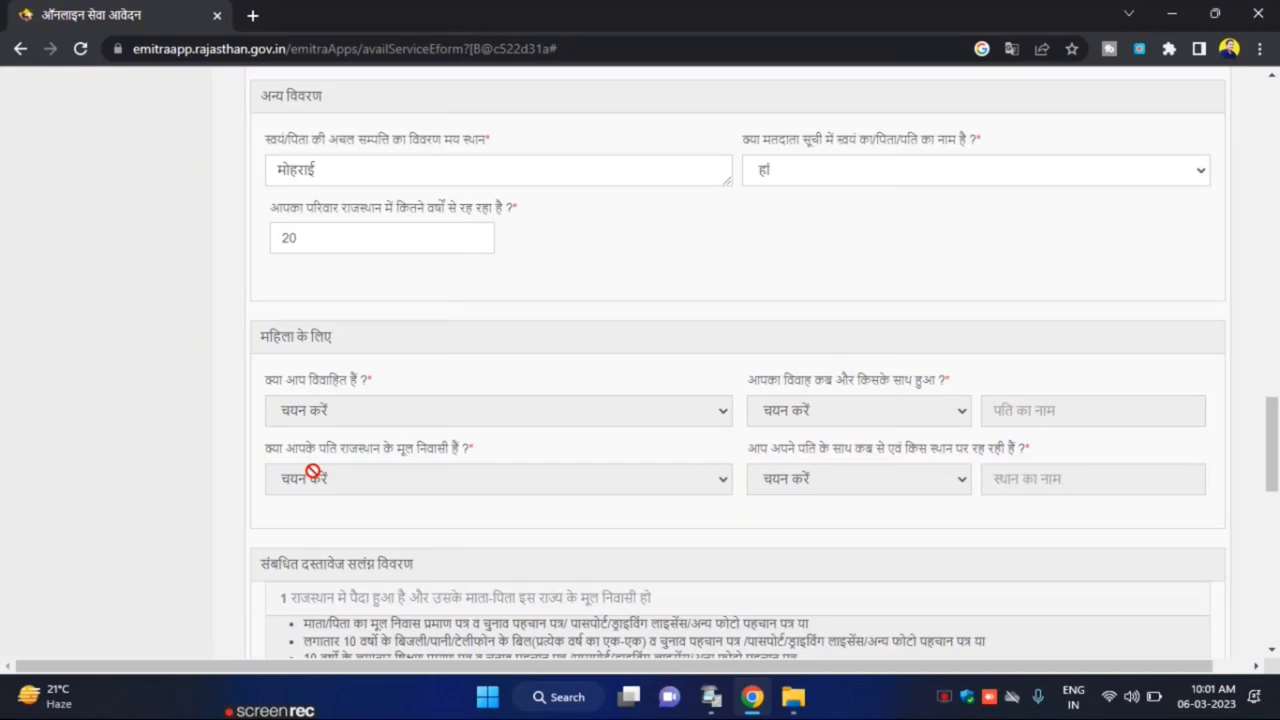
# Choose Ration Card as ADDRESS PROOF, enter the ration card number and accept the no-online-data alert
pyautogui.scroll(-6, 350, 450)
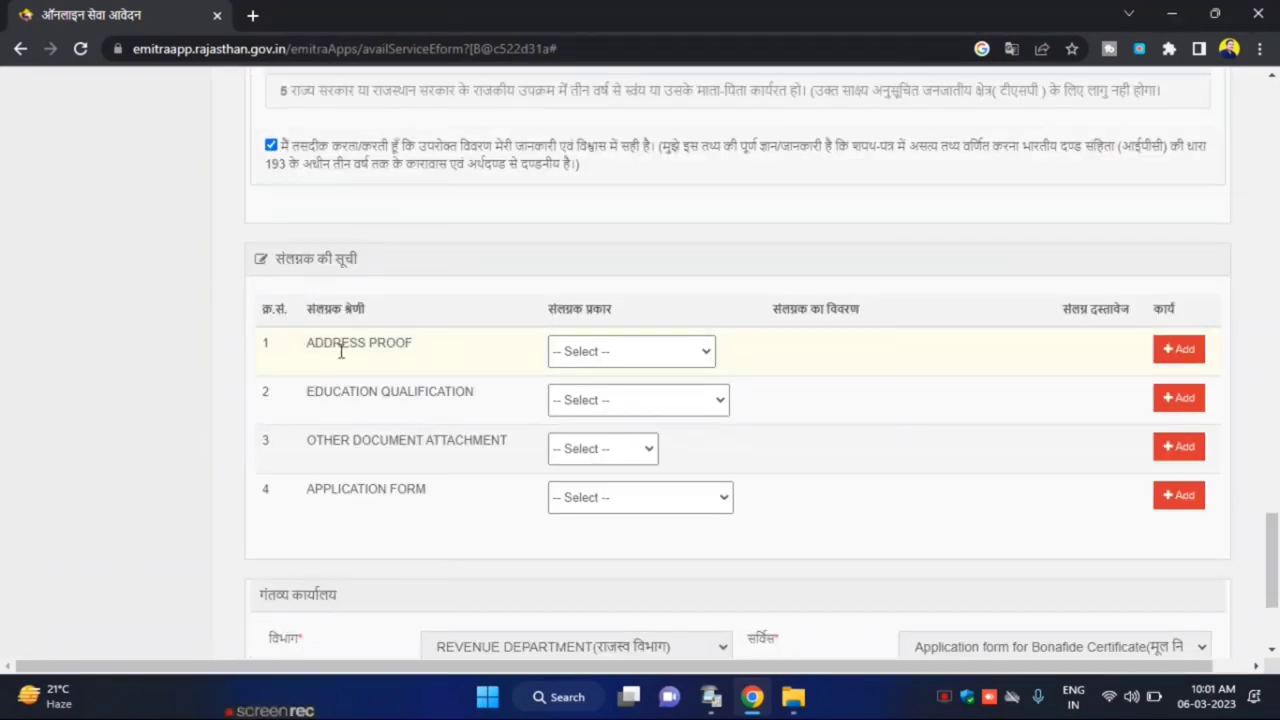
pyautogui.click(645, 358)
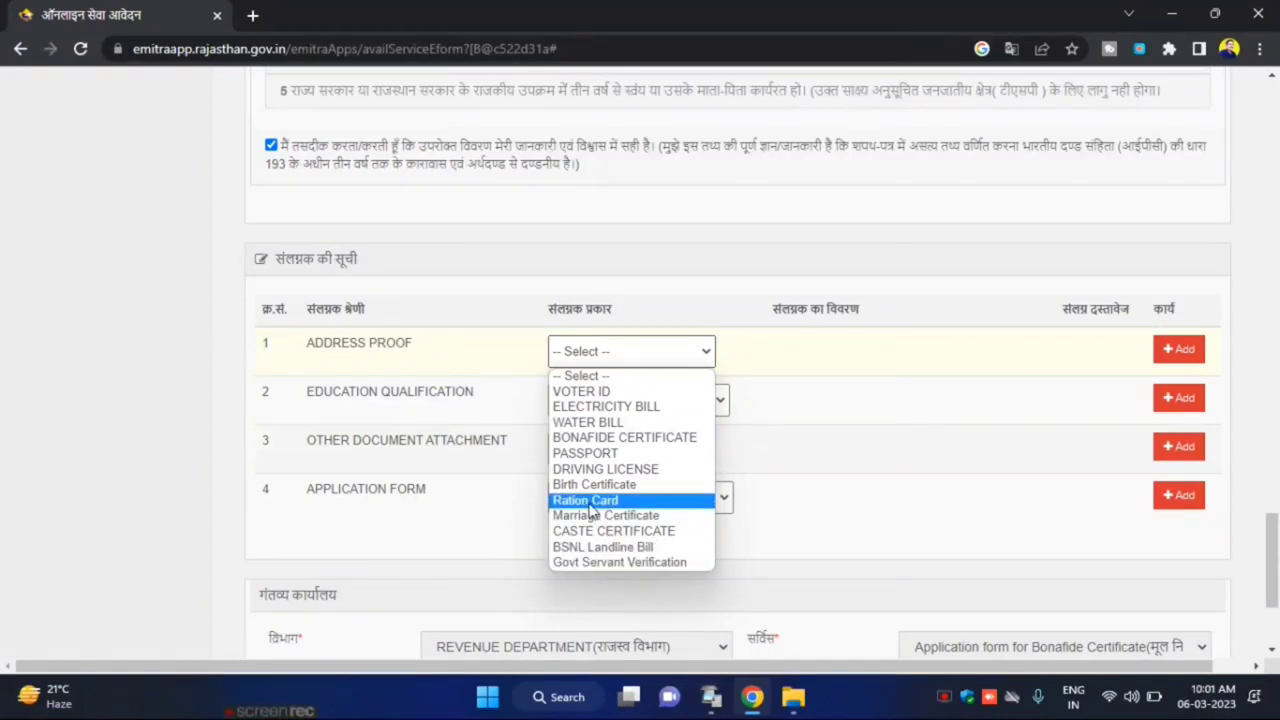
pyautogui.click(588, 500)
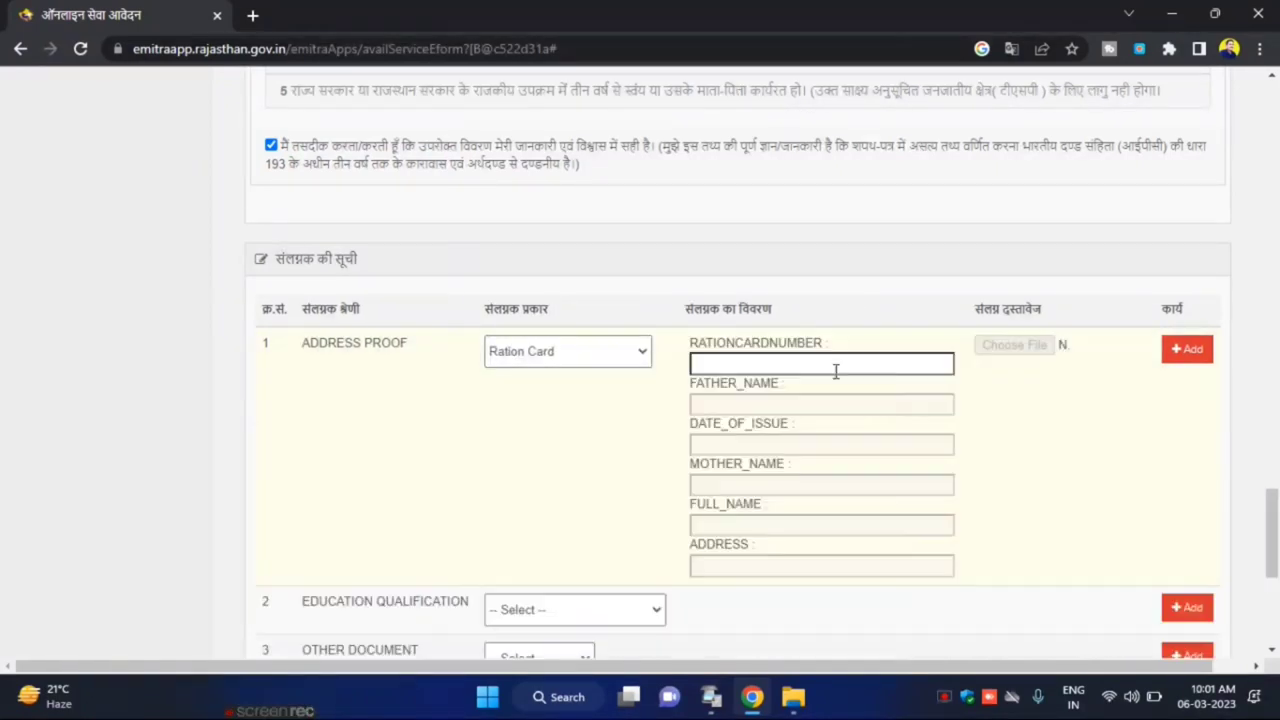
pyautogui.click(834, 367)
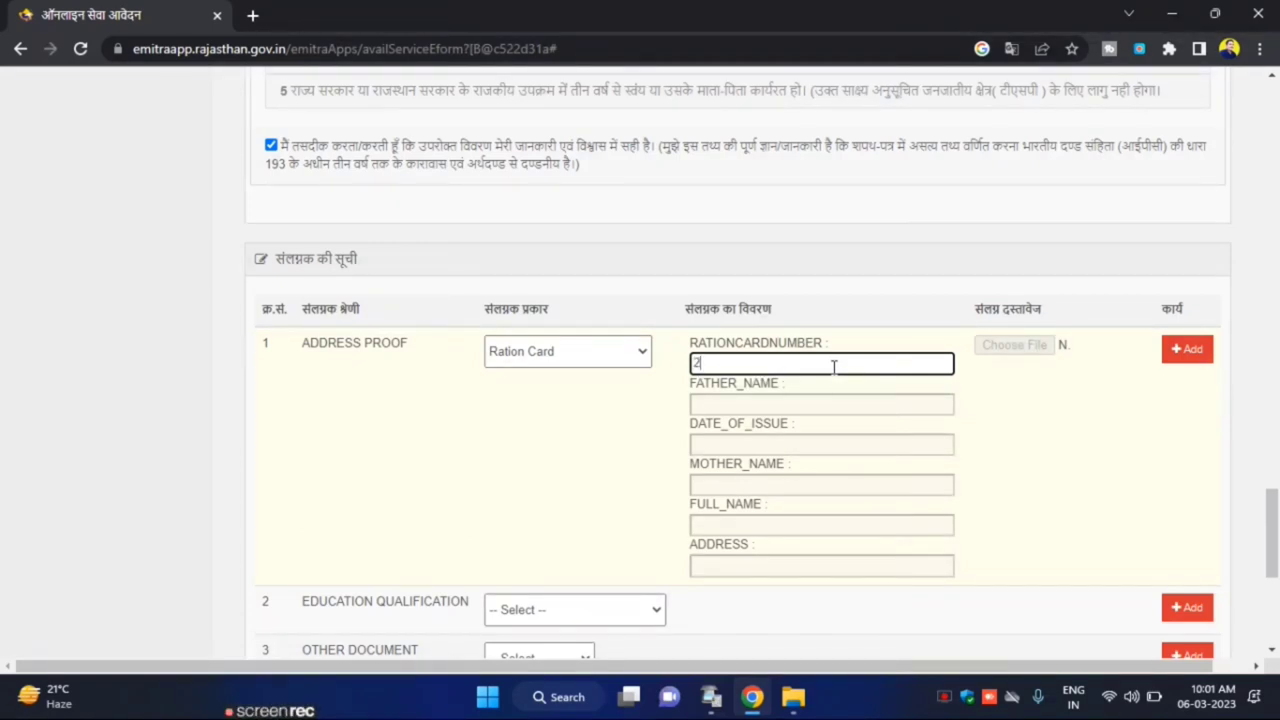
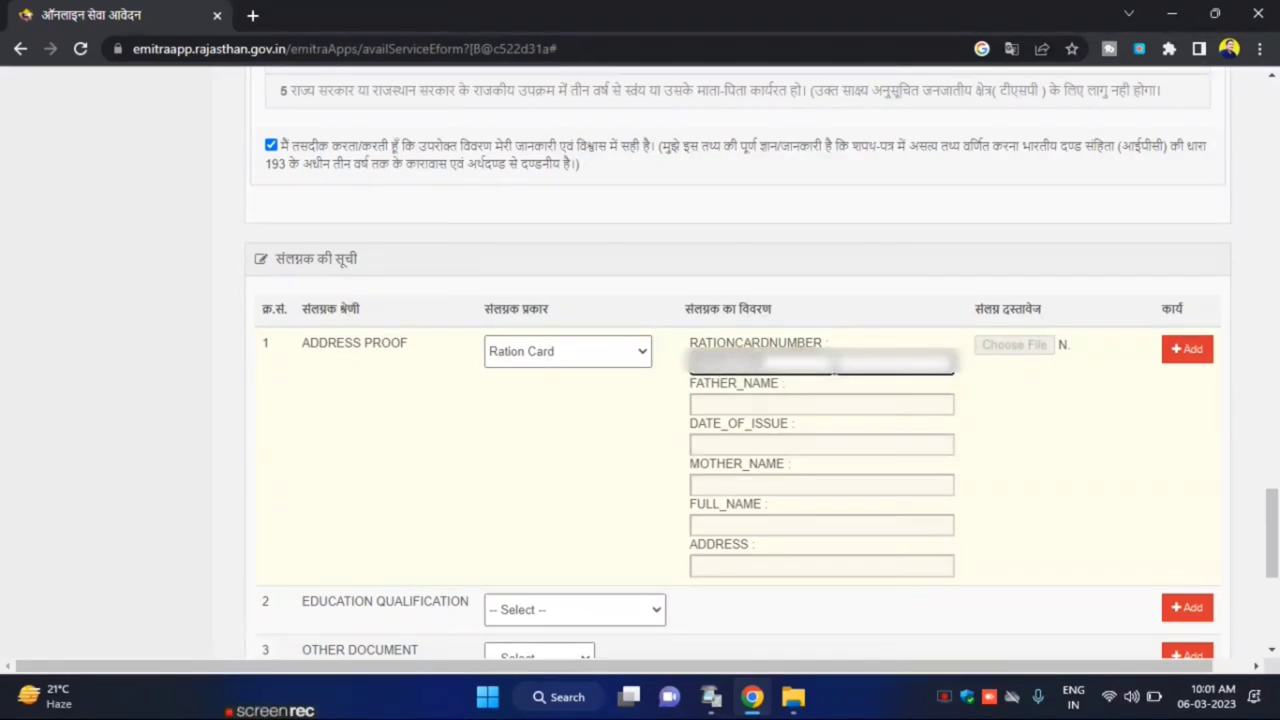
pyautogui.click(1113, 403)
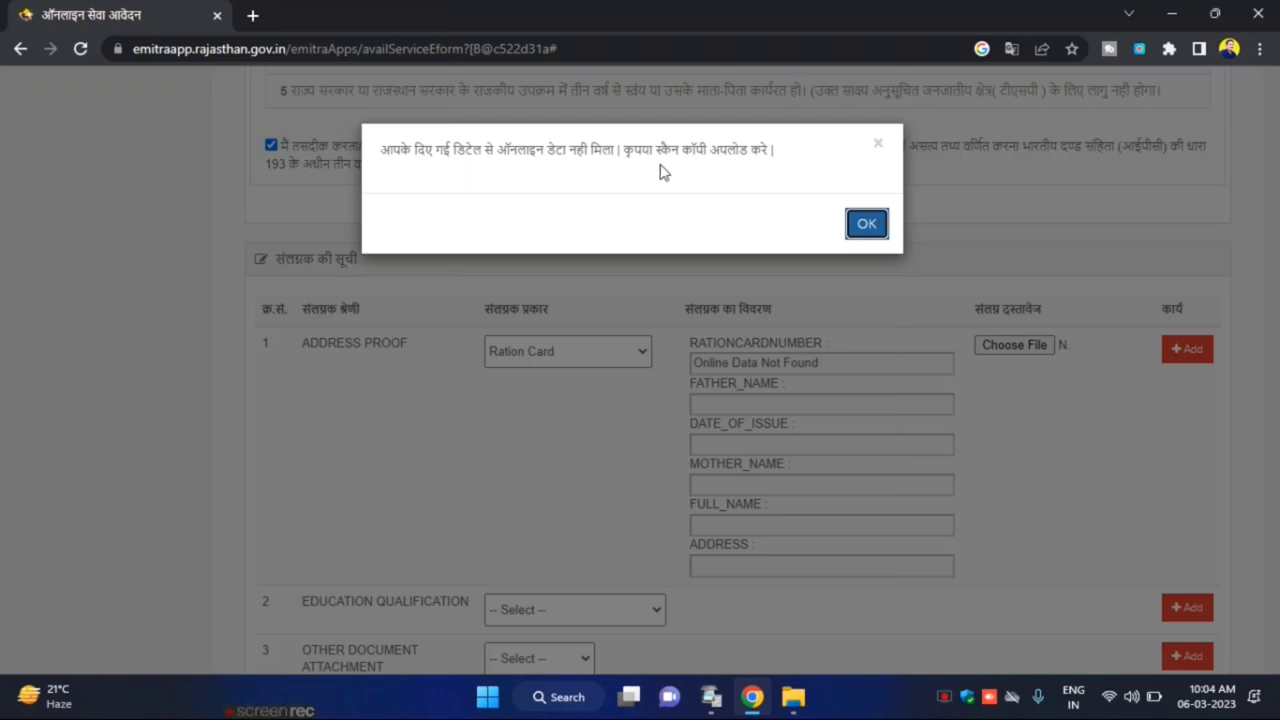
pyautogui.click(876, 233)
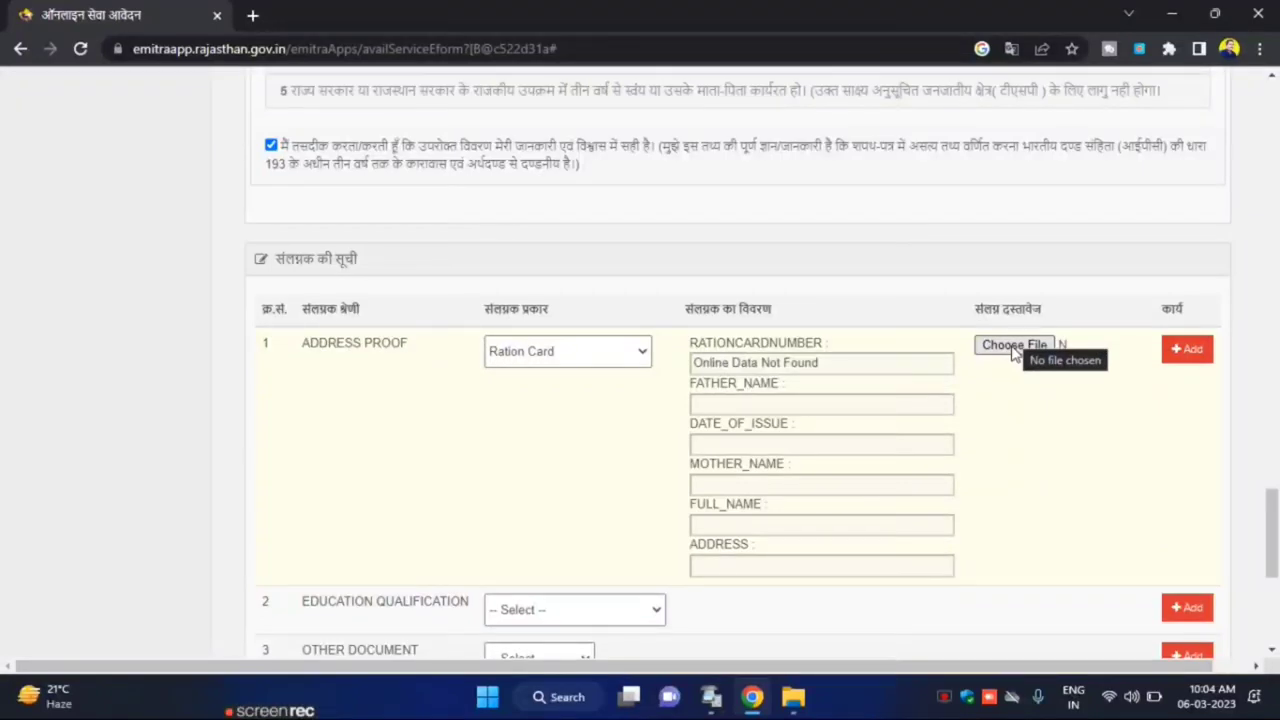
pyautogui.scroll(-3, 560, 400)
pyautogui.click(545, 330)
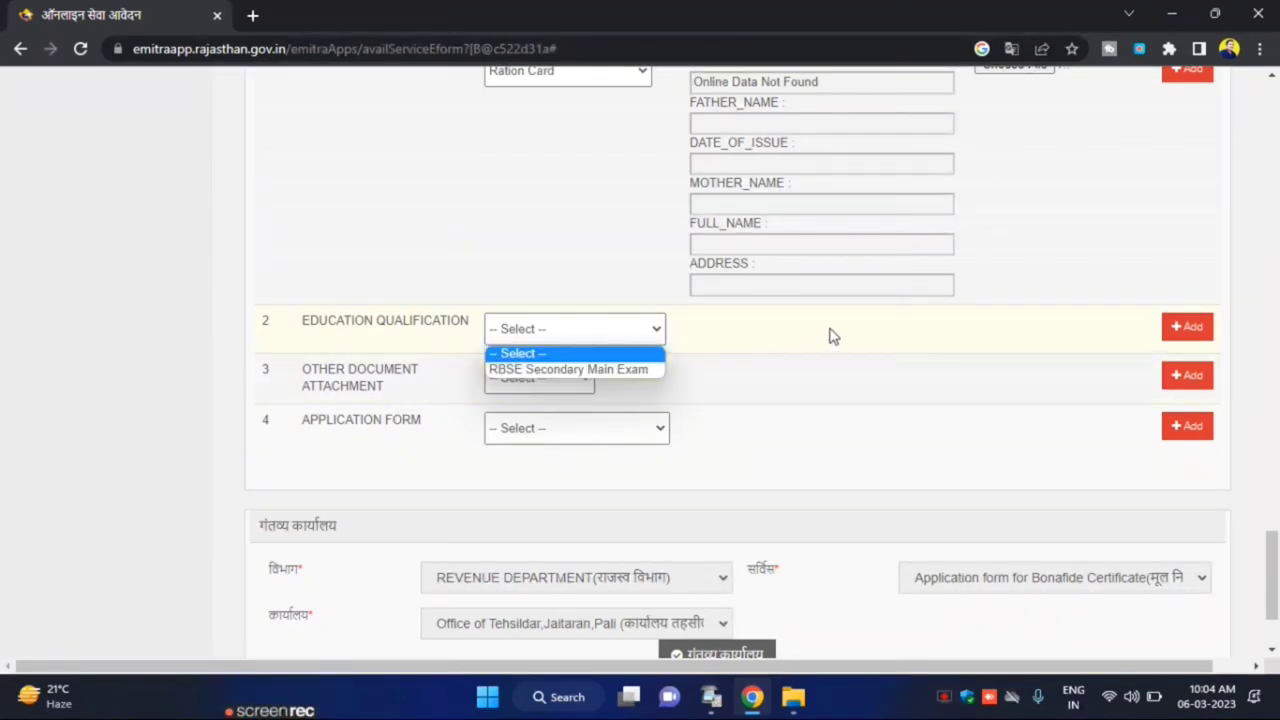
# Add an Other document attachment with a detail note and its file
pyautogui.click(836, 335)
pyautogui.click(530, 380)
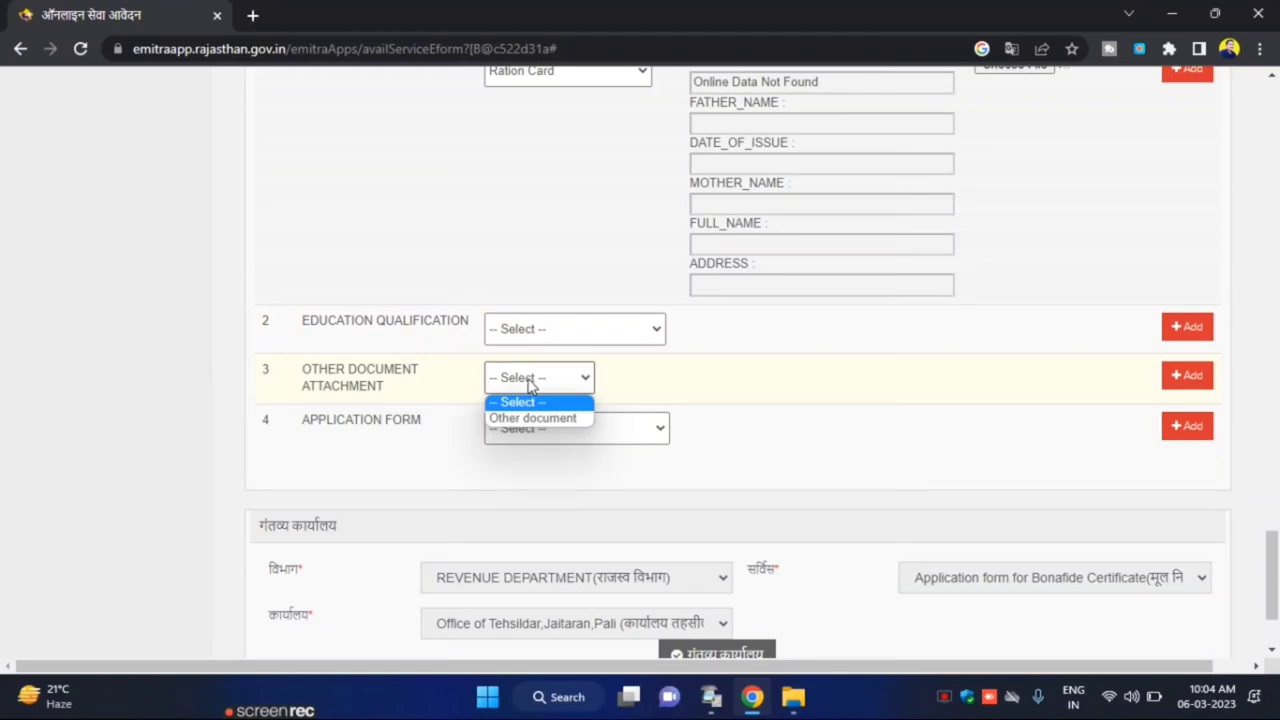
pyautogui.click(535, 418)
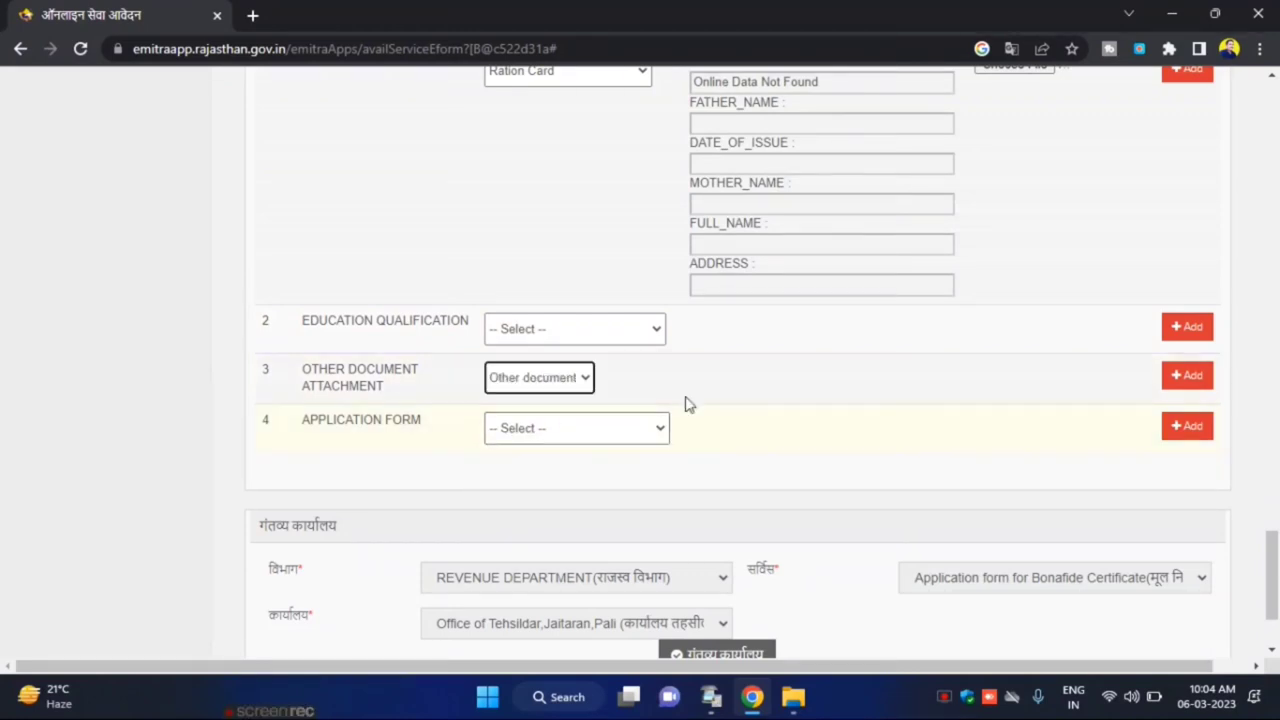
pyautogui.click(759, 389)
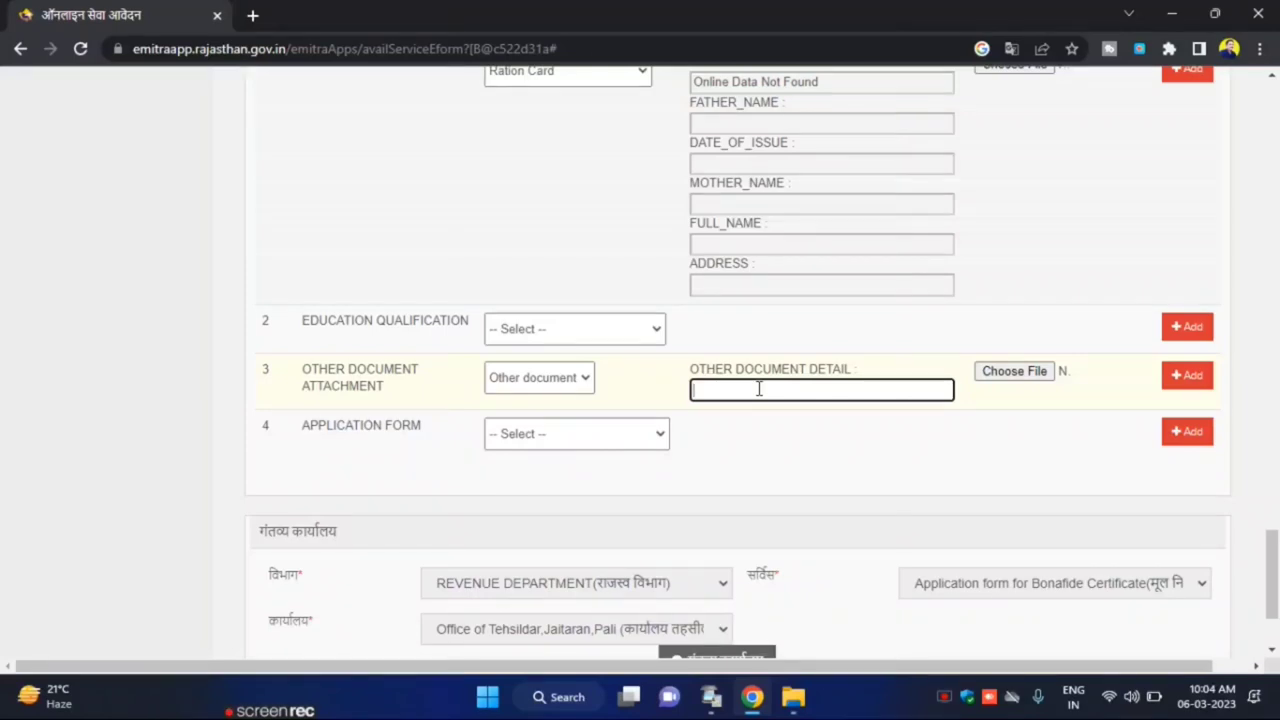
pyautogui.write('sdgvbchgnhgfcvjmghj')
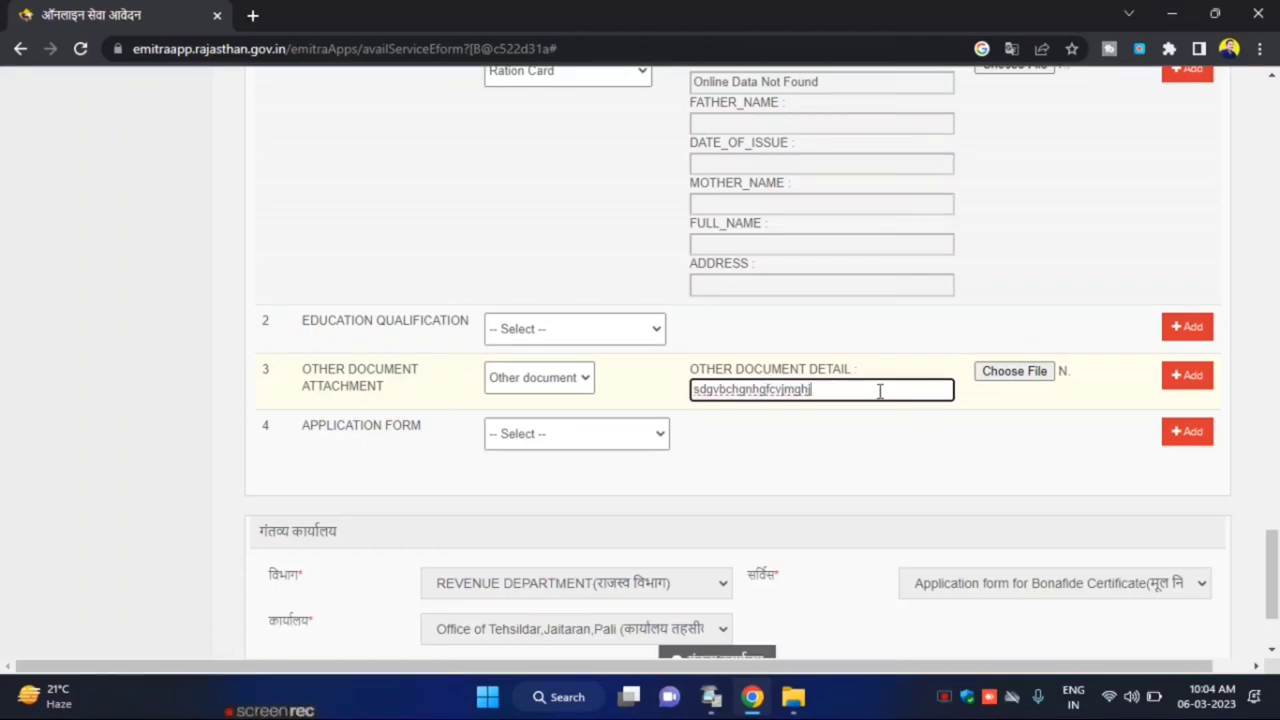
pyautogui.click(986, 384)
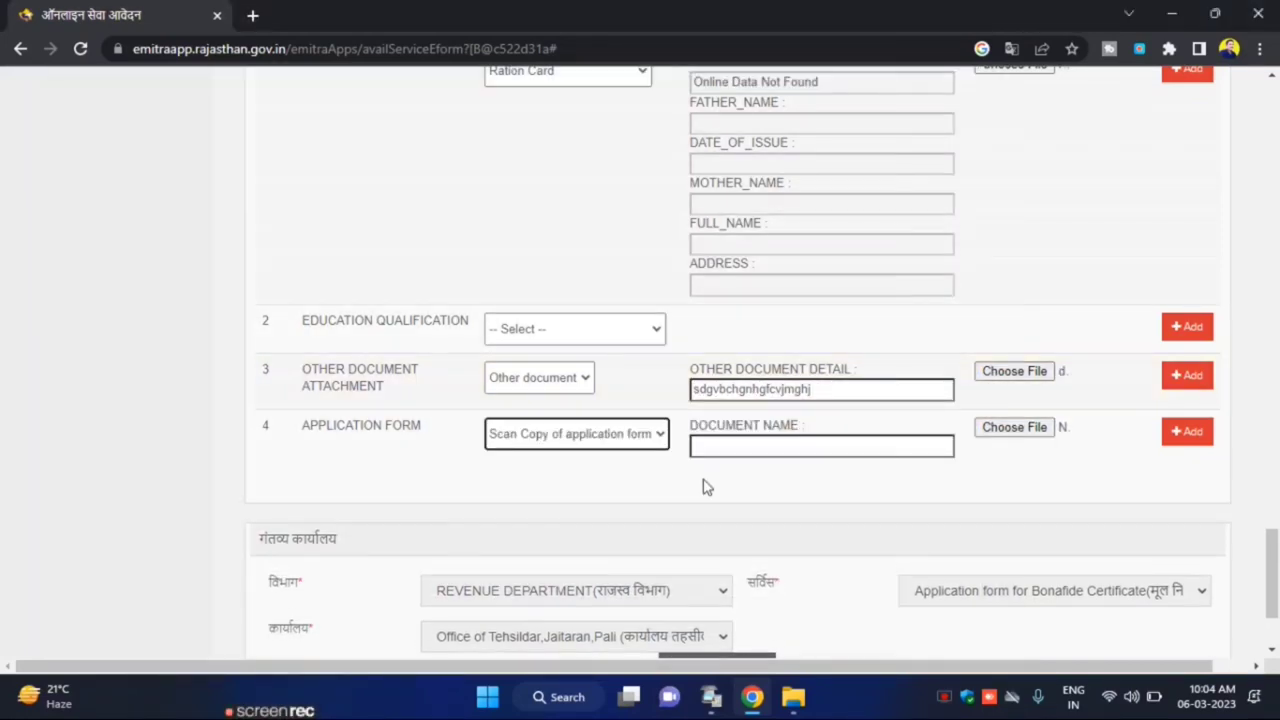
# Give the Scan Copy of application form row a document name and choose its file
pyautogui.click(734, 443)
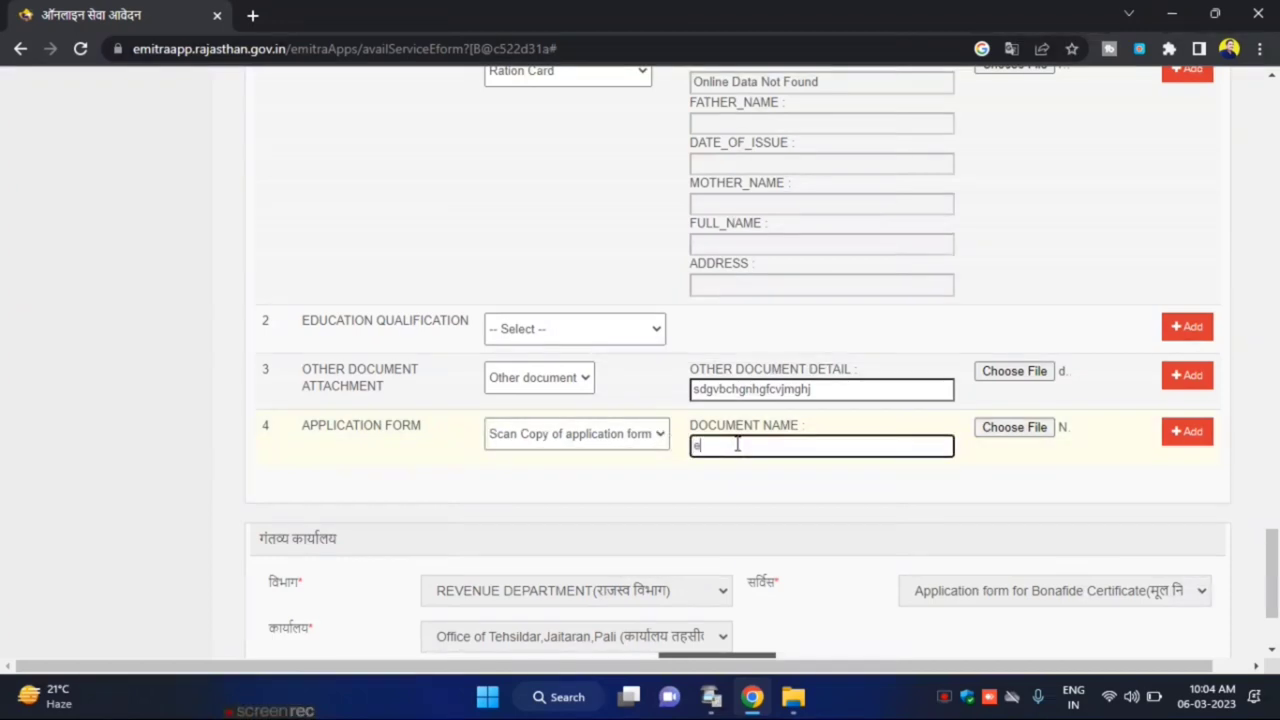
pyautogui.write('erhrjuyttykiy')
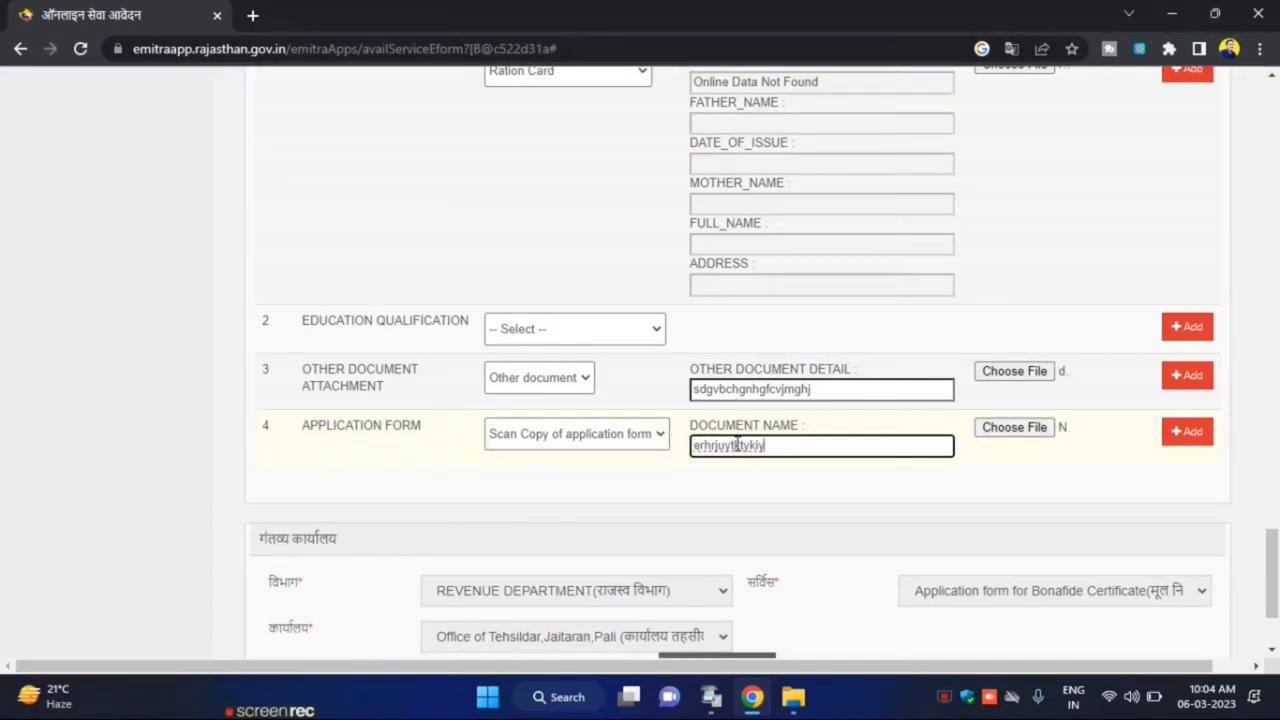
pyautogui.click(991, 429)
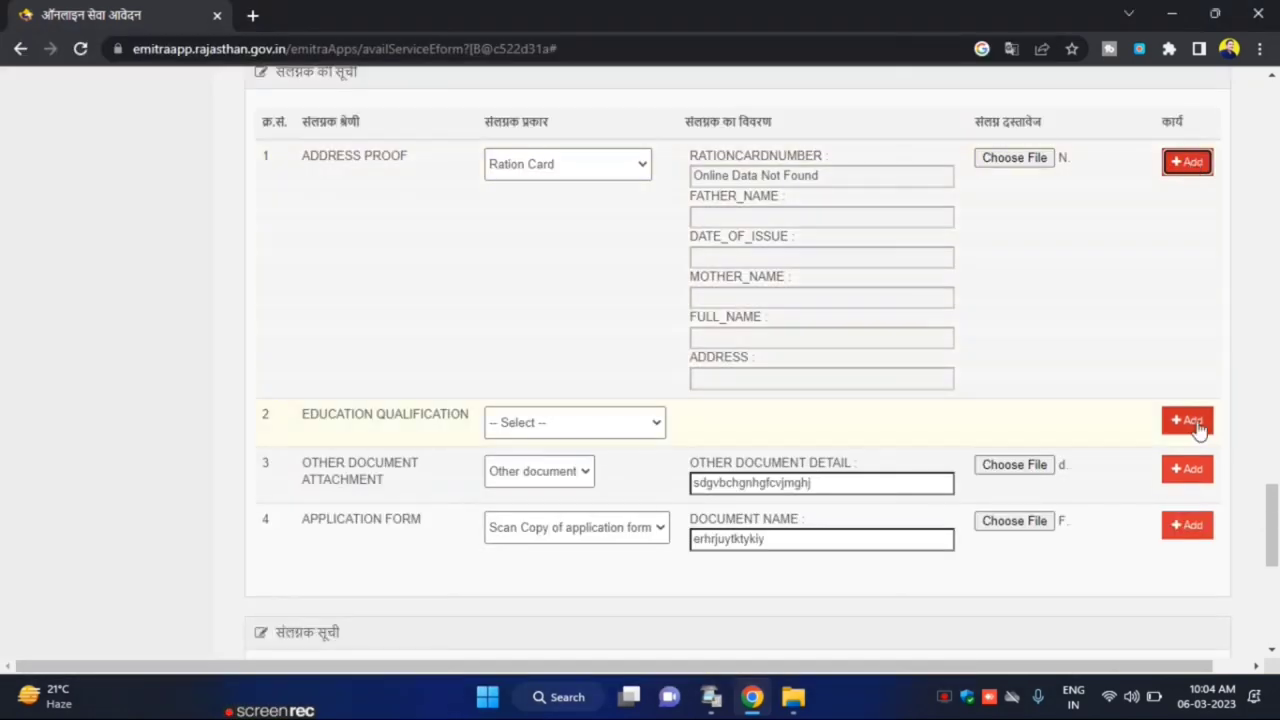
# Add the other document and application form attachments, then save the Bonafide form
pyautogui.click(1187, 469)
pyautogui.click(1187, 527)
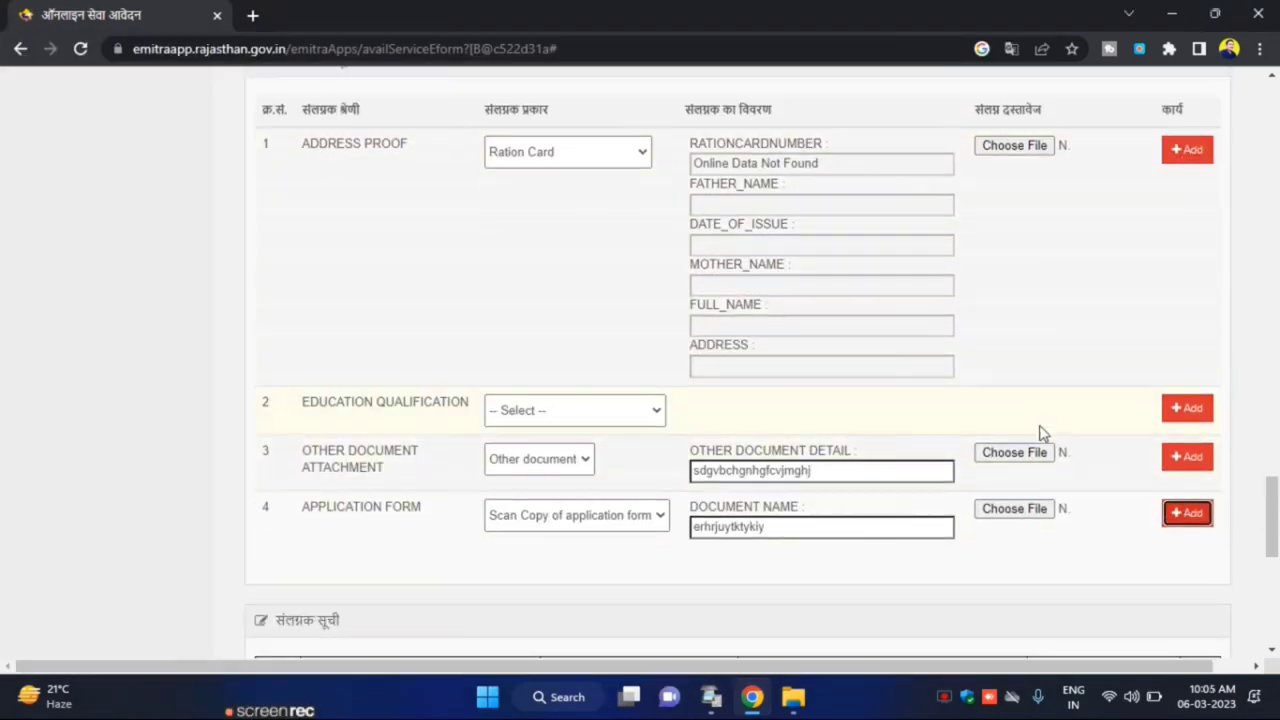
pyautogui.scroll(-5, 1037, 434)
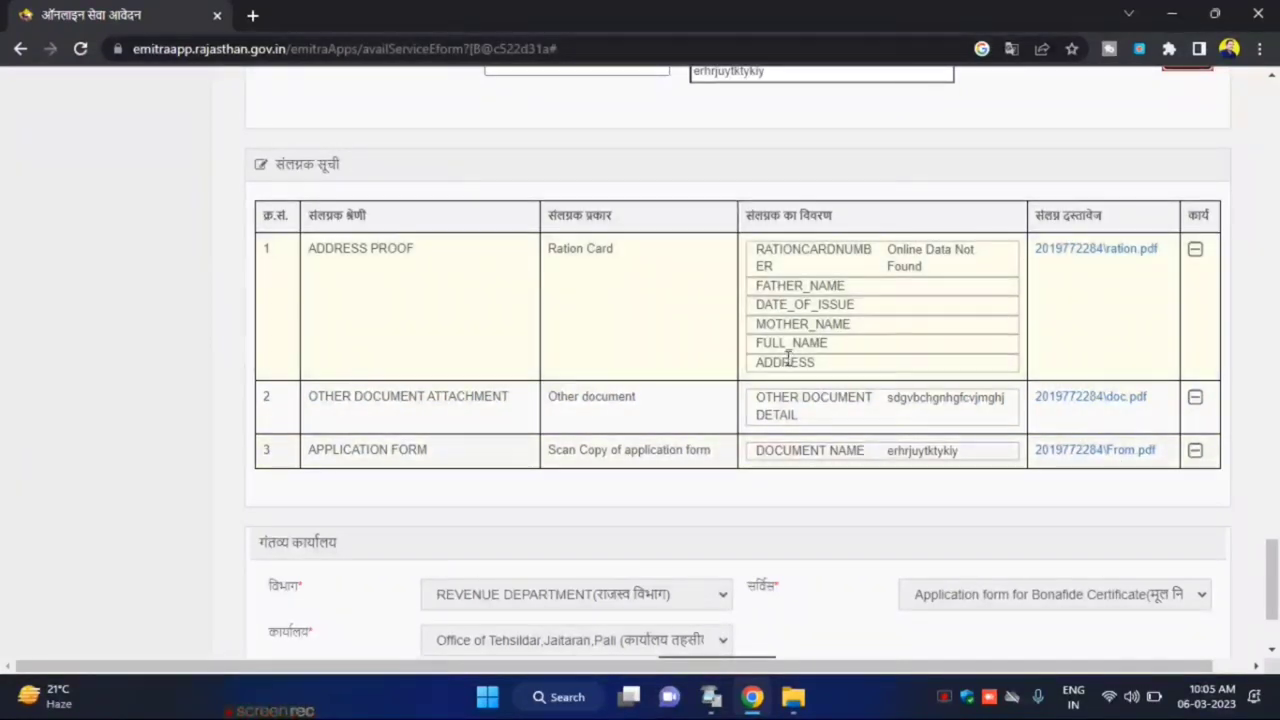
pyautogui.scroll(-2, 900, 500)
pyautogui.click(677, 607)
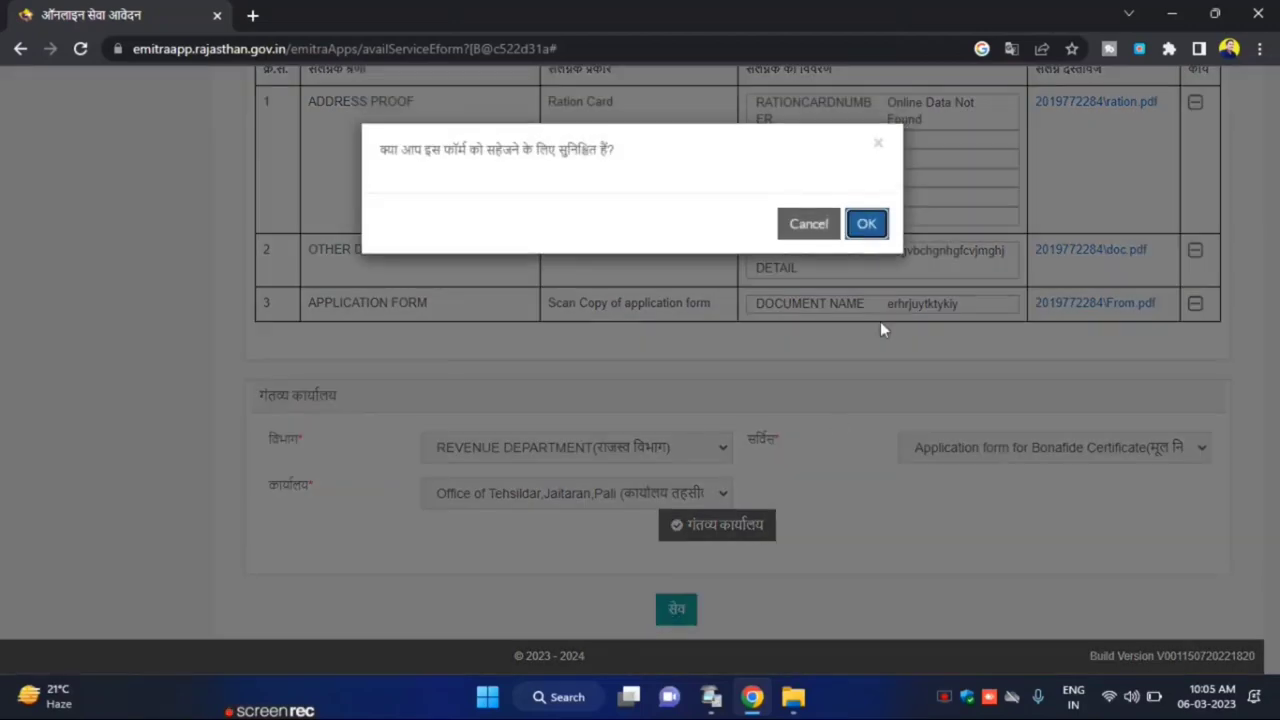
pyautogui.click(878, 226)
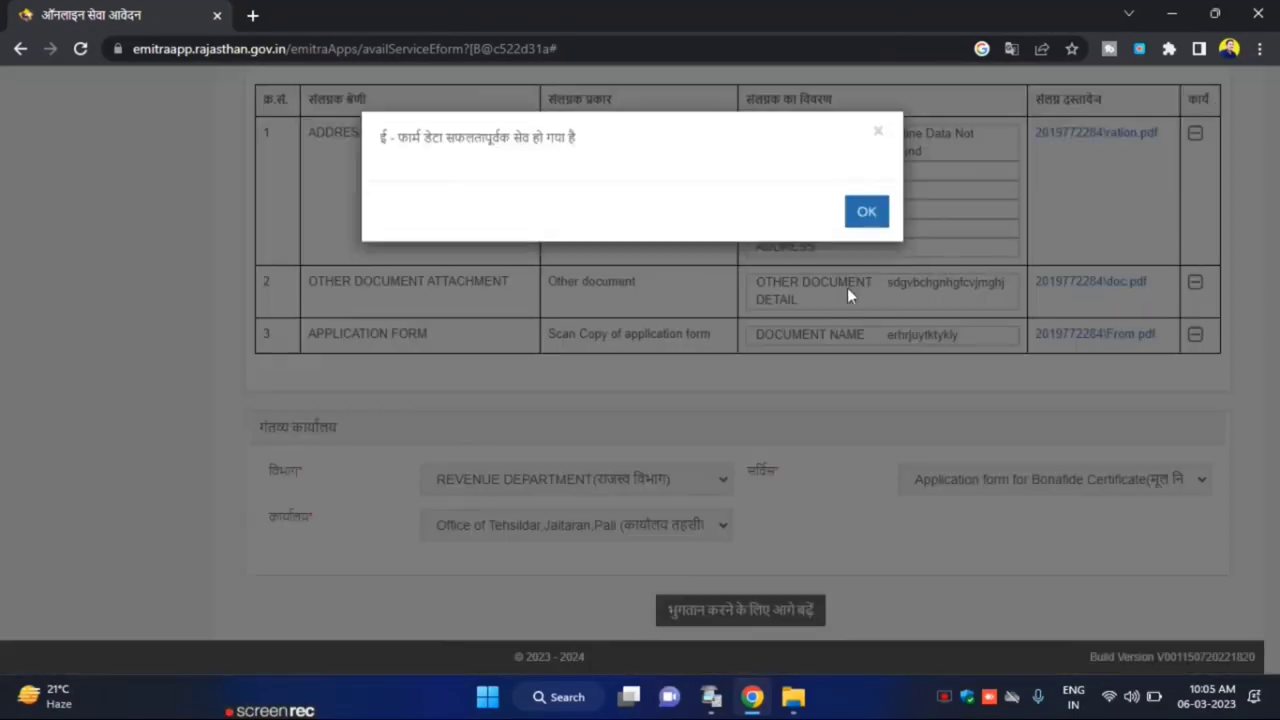
pyautogui.click(869, 222)
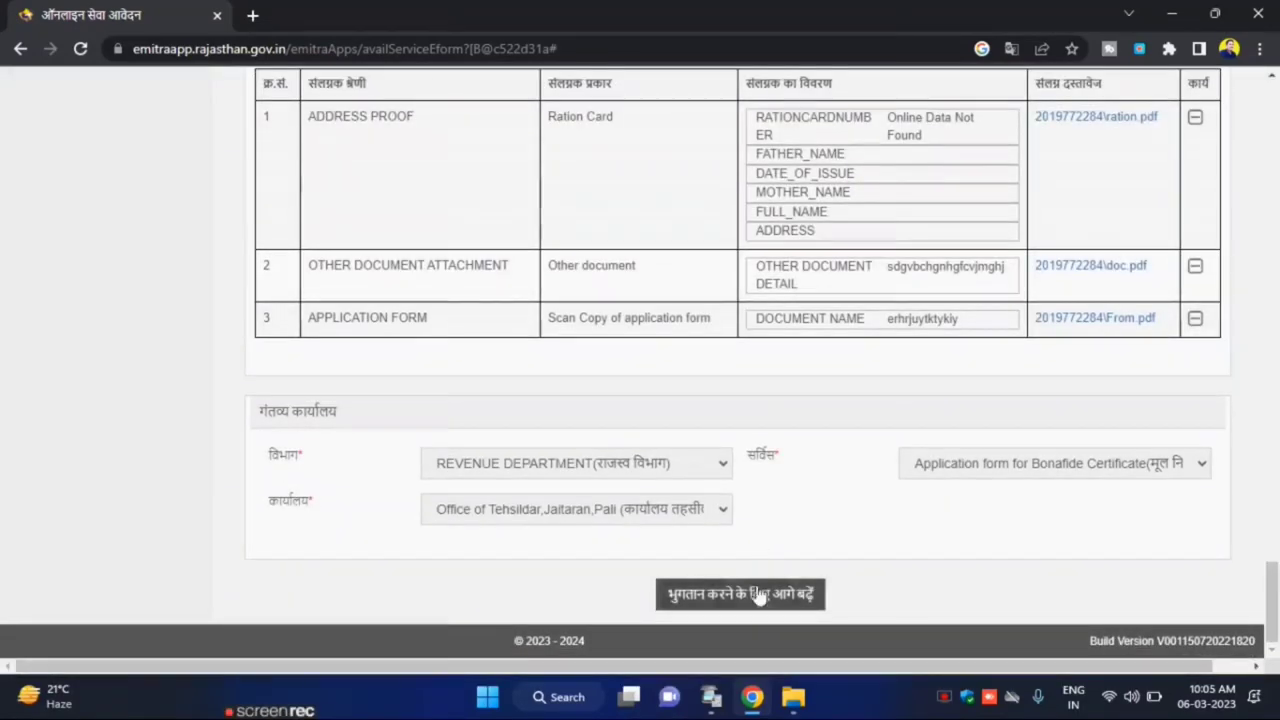
# Proceed to payment, generate the ₹40 fee bill and continue to the Service Payment page
pyautogui.click(757, 594)
pyautogui.scroll(-1, 770, 455)
pyautogui.click(776, 578)
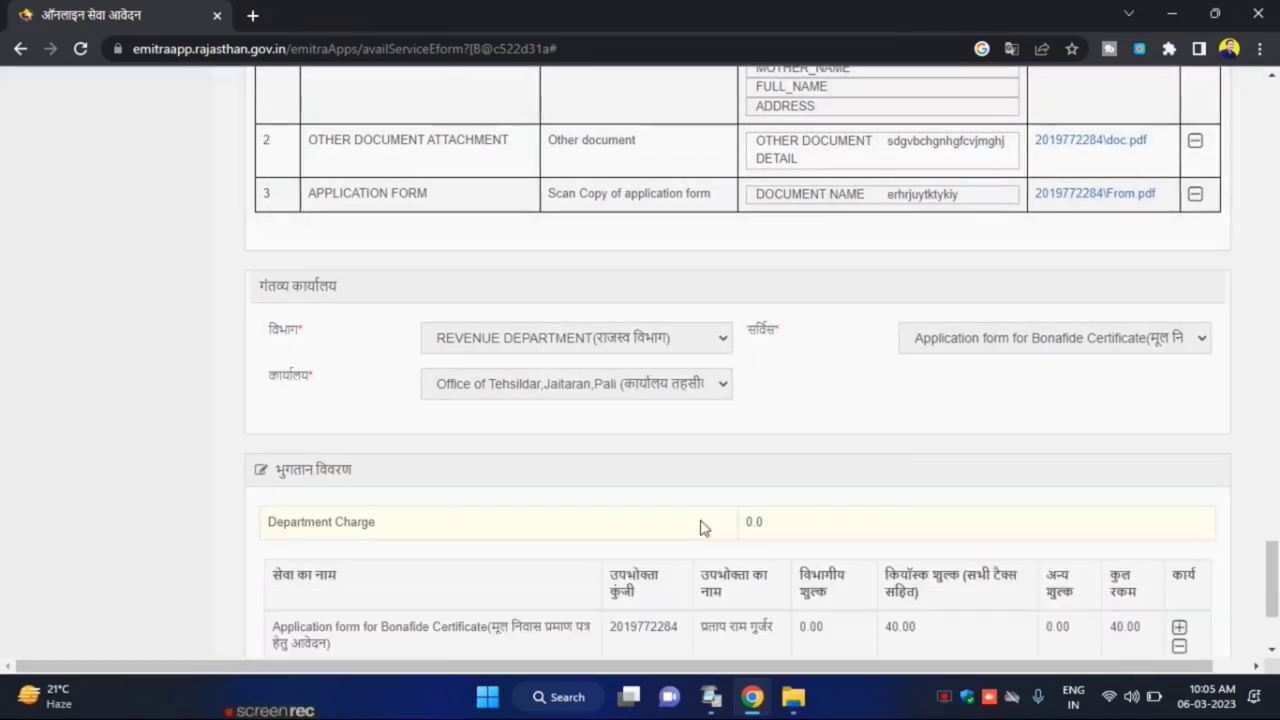
pyautogui.scroll(-2, 740, 545)
pyautogui.click(770, 545)
pyautogui.scroll(-2, 773, 566)
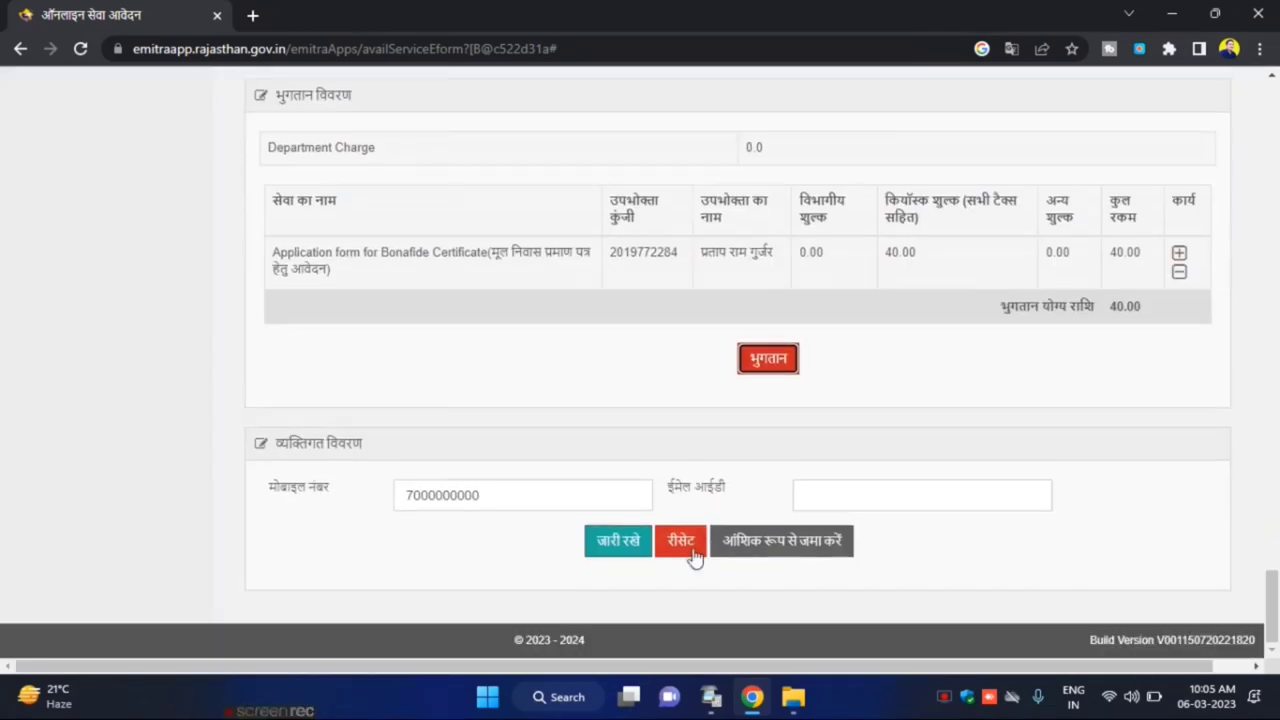
pyautogui.click(619, 544)
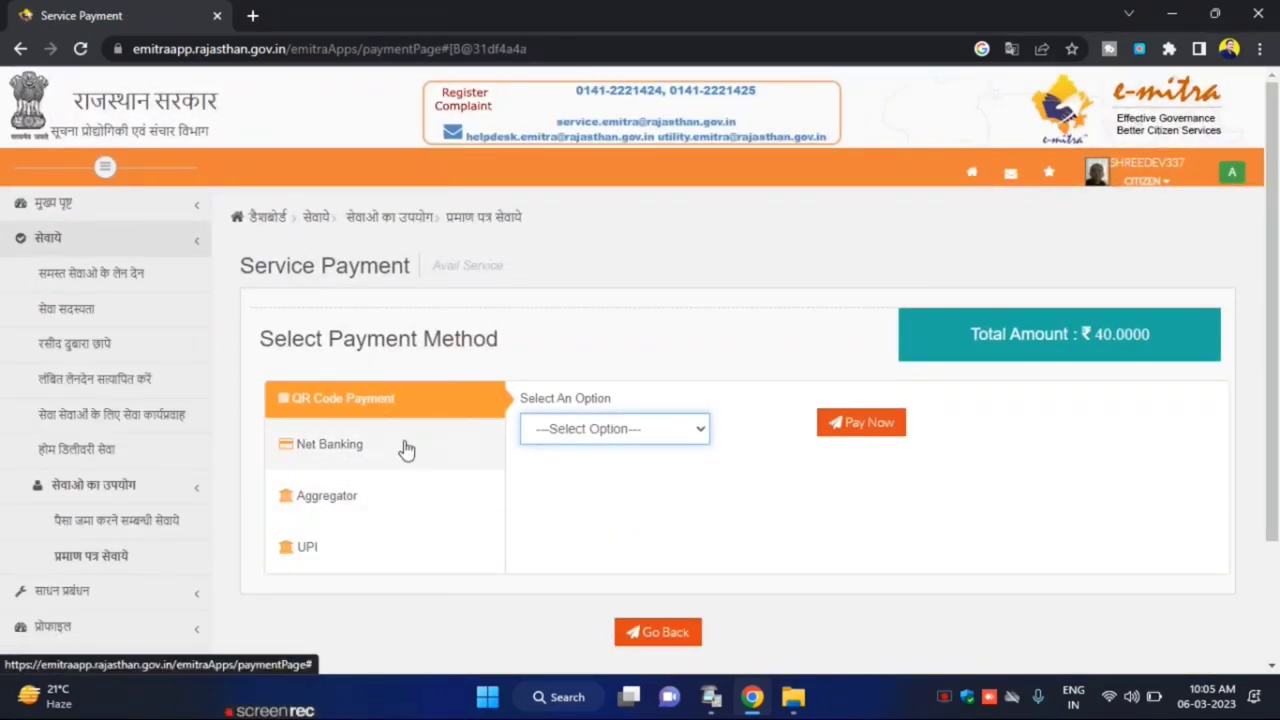
# Compare the Net Banking, Aggregator and UPI payment options without choosing one
pyautogui.click(554, 437)
pyautogui.click(449, 457)
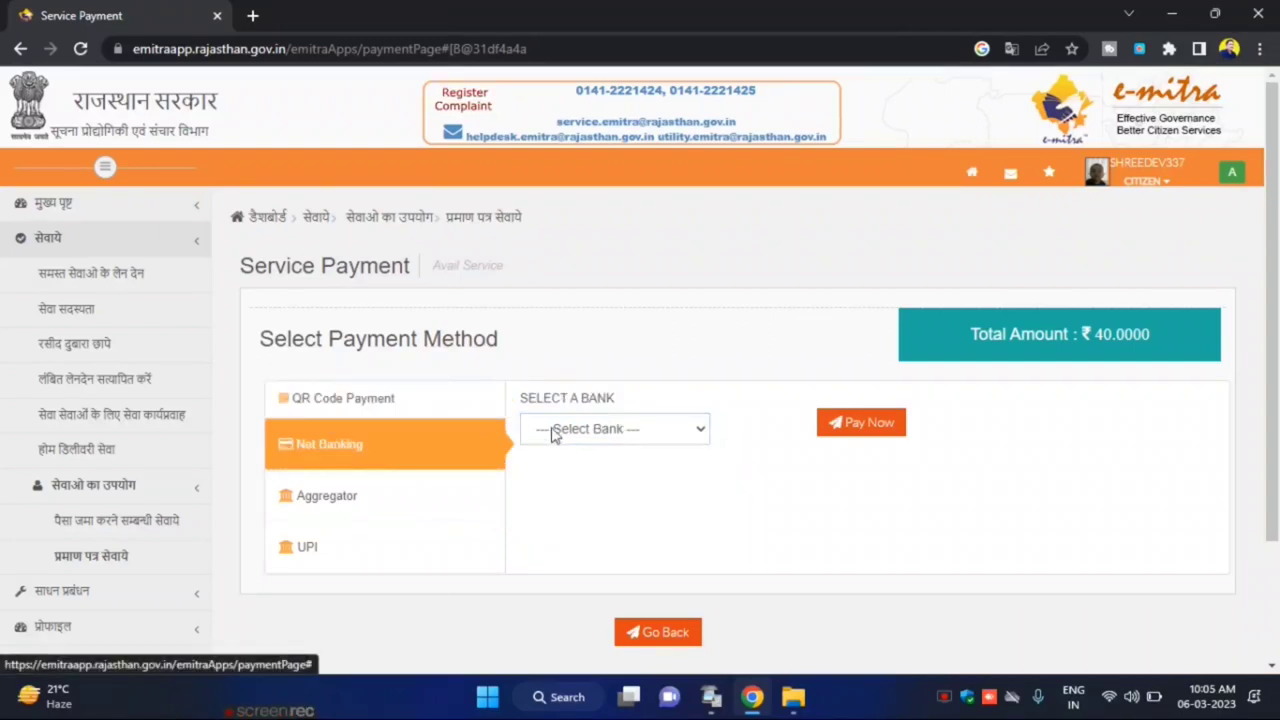
pyautogui.click(553, 430)
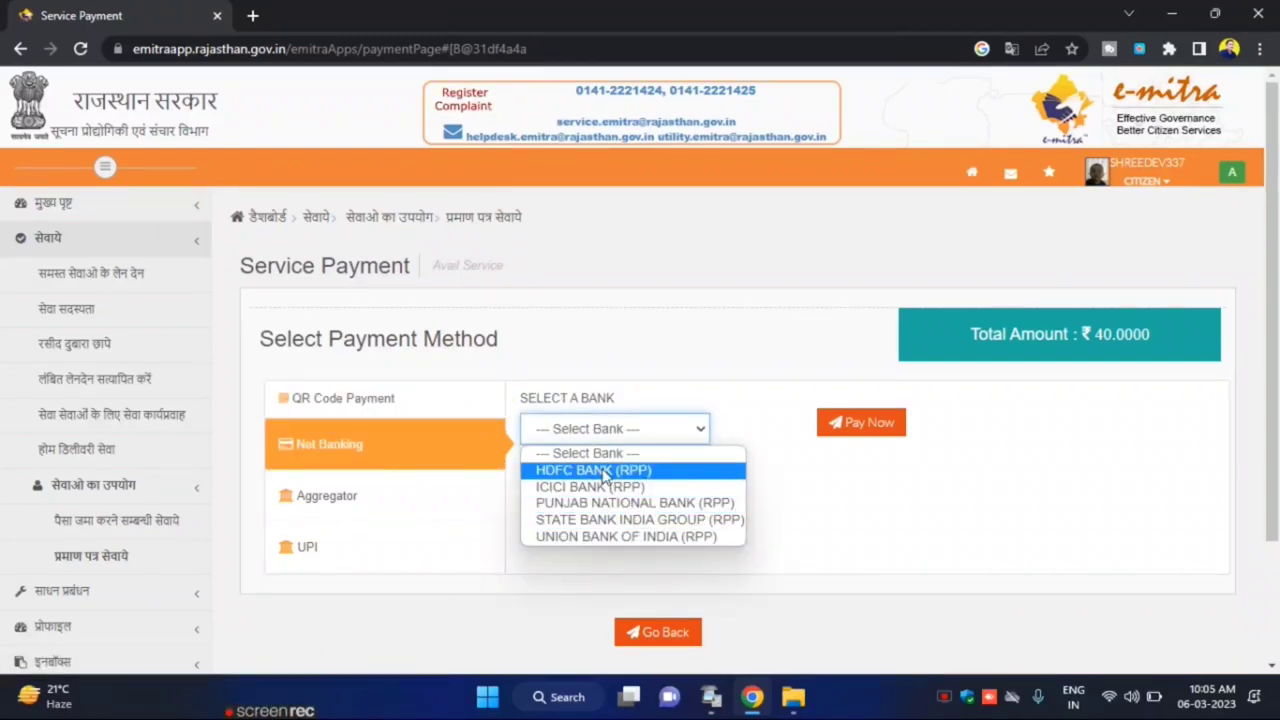
pyautogui.click(420, 508)
pyautogui.click(706, 426)
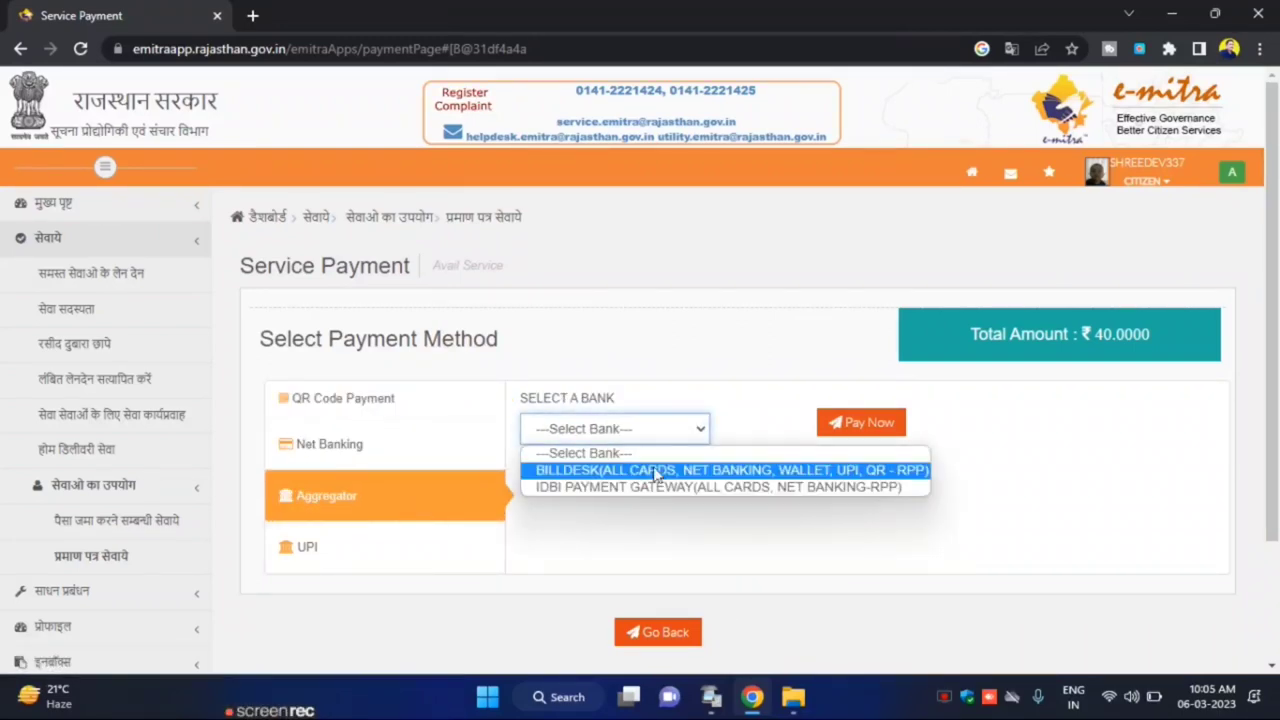
pyautogui.click(432, 548)
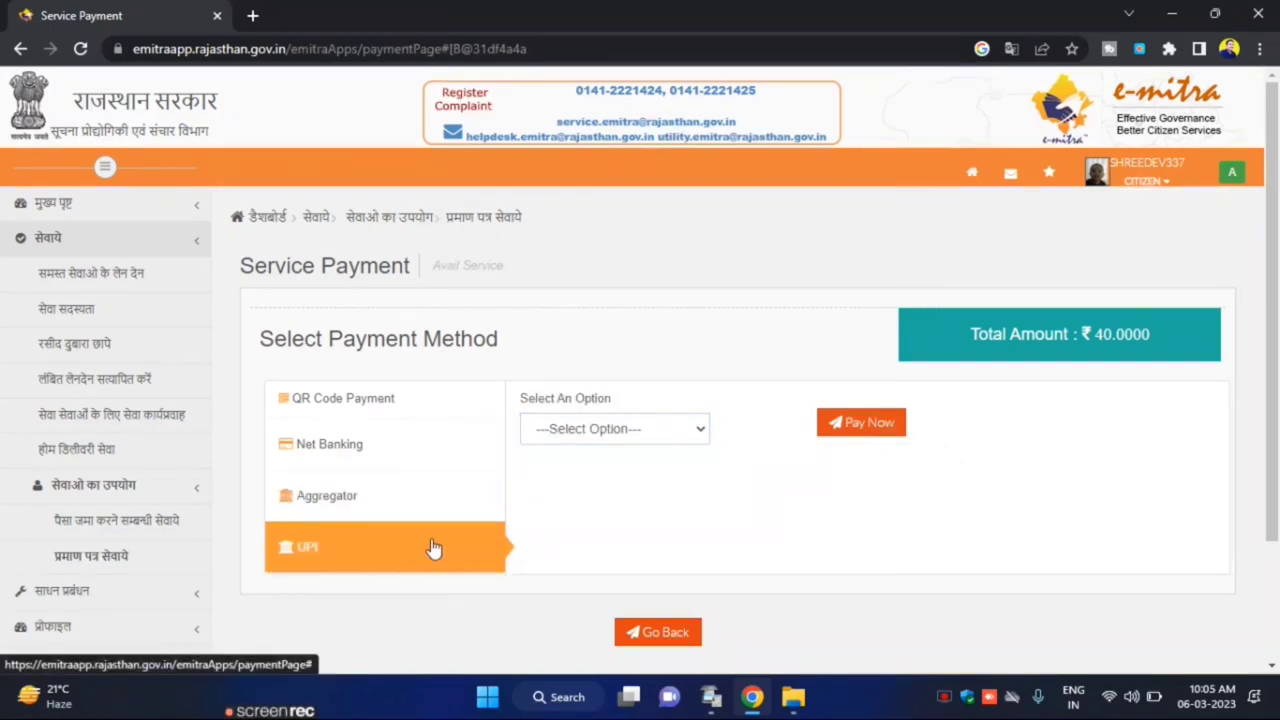
pyautogui.click(622, 432)
pyautogui.click(408, 424)
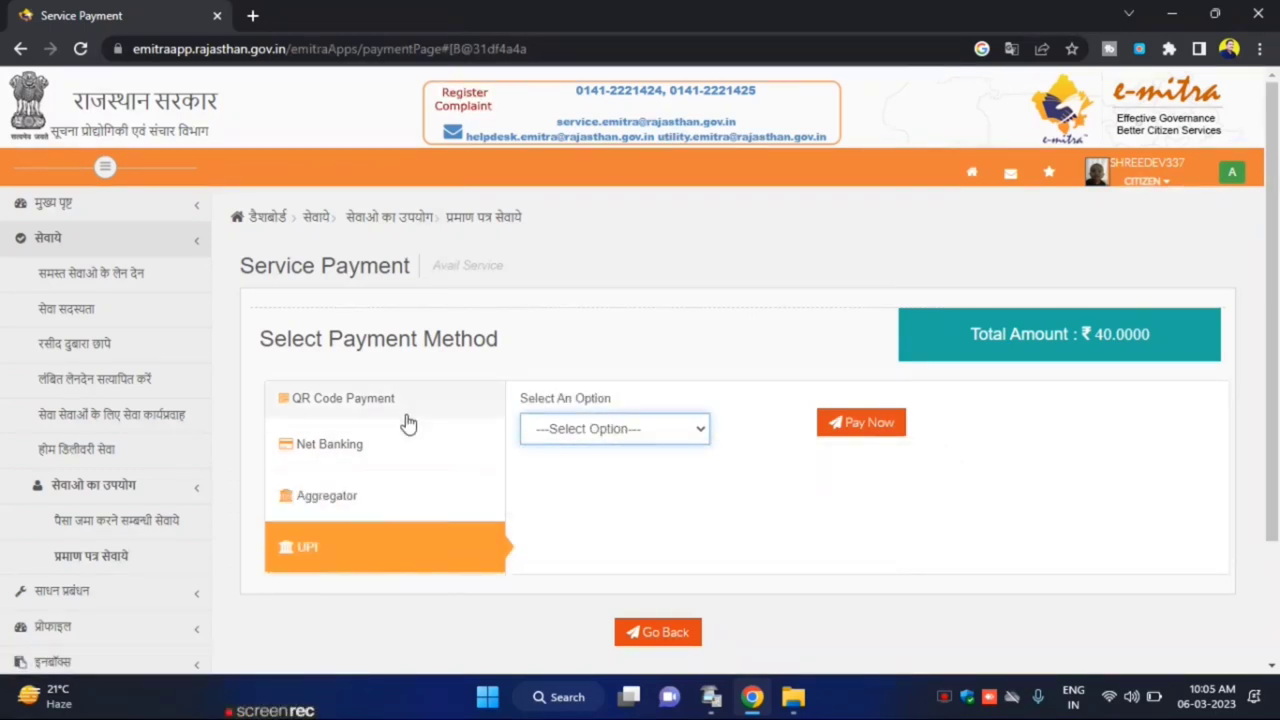
# Choose QR Code Payment with PHONEPE and start the ₹40 payment
pyautogui.click(408, 420)
pyautogui.click(589, 438)
pyautogui.click(618, 468)
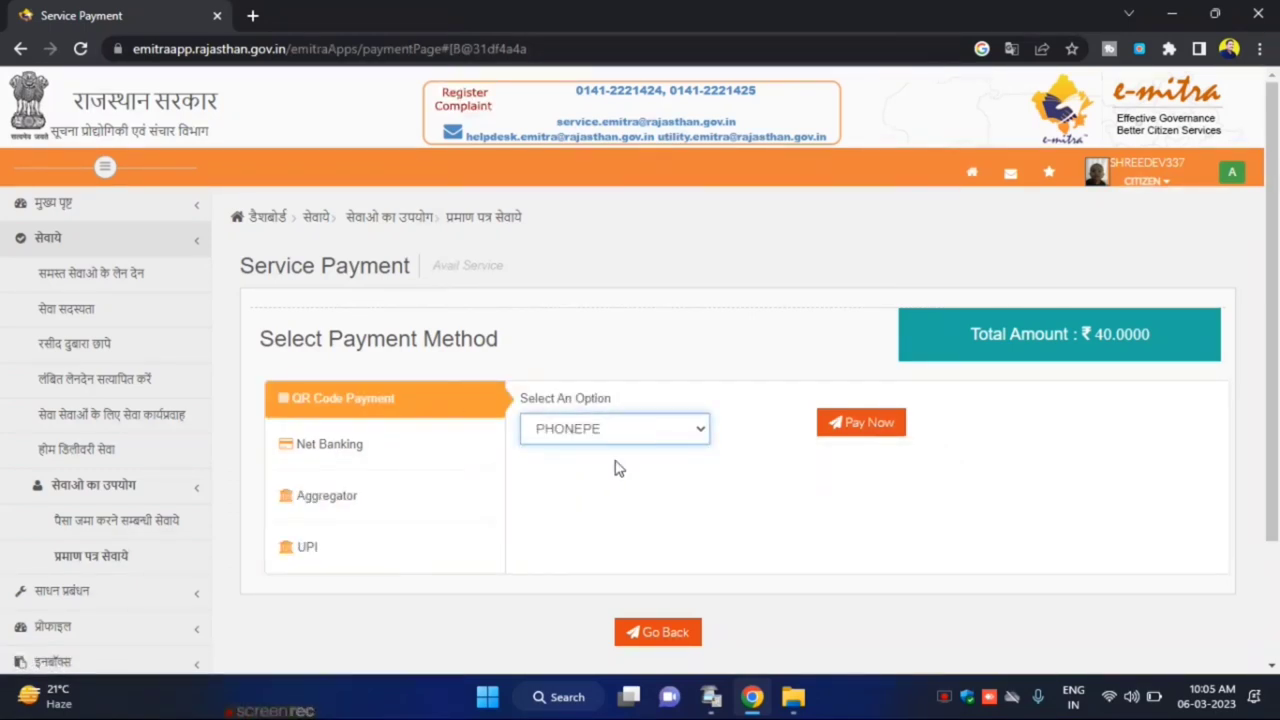
pyautogui.click(868, 425)
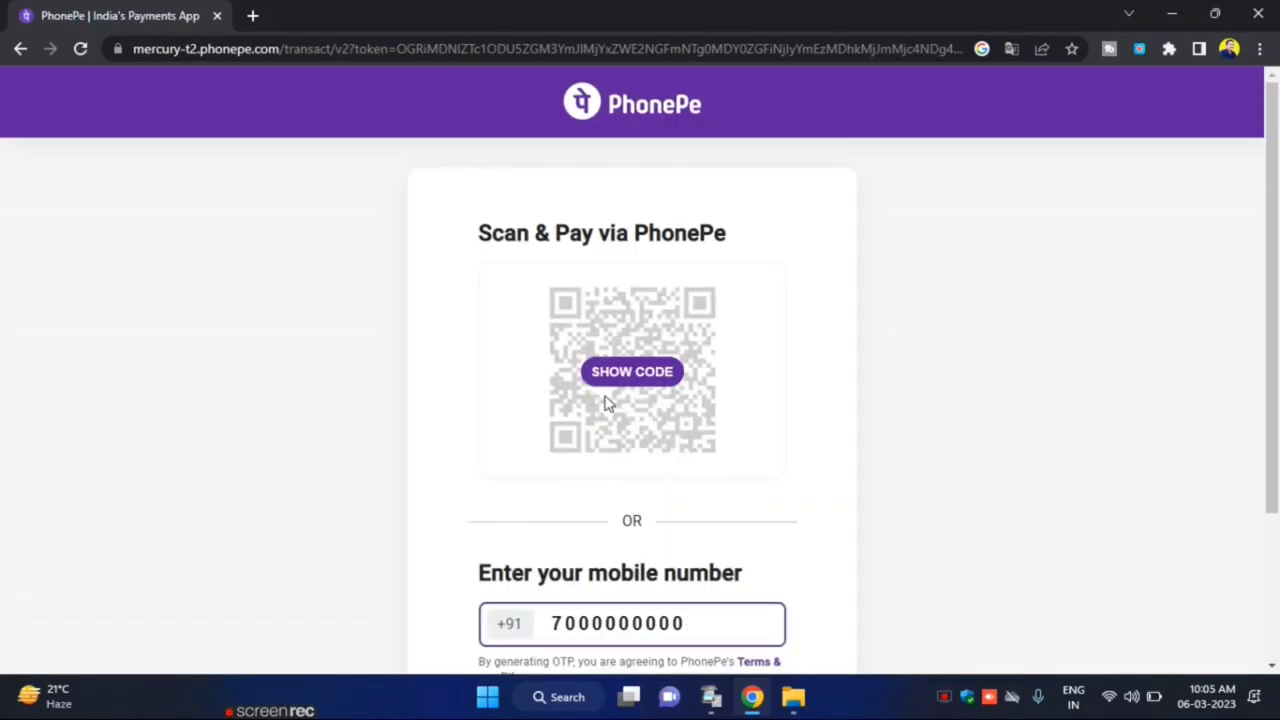
# Reveal the PhonePe UPI QR code to scan and pay the ₹40 fee
pyautogui.click(616, 375)
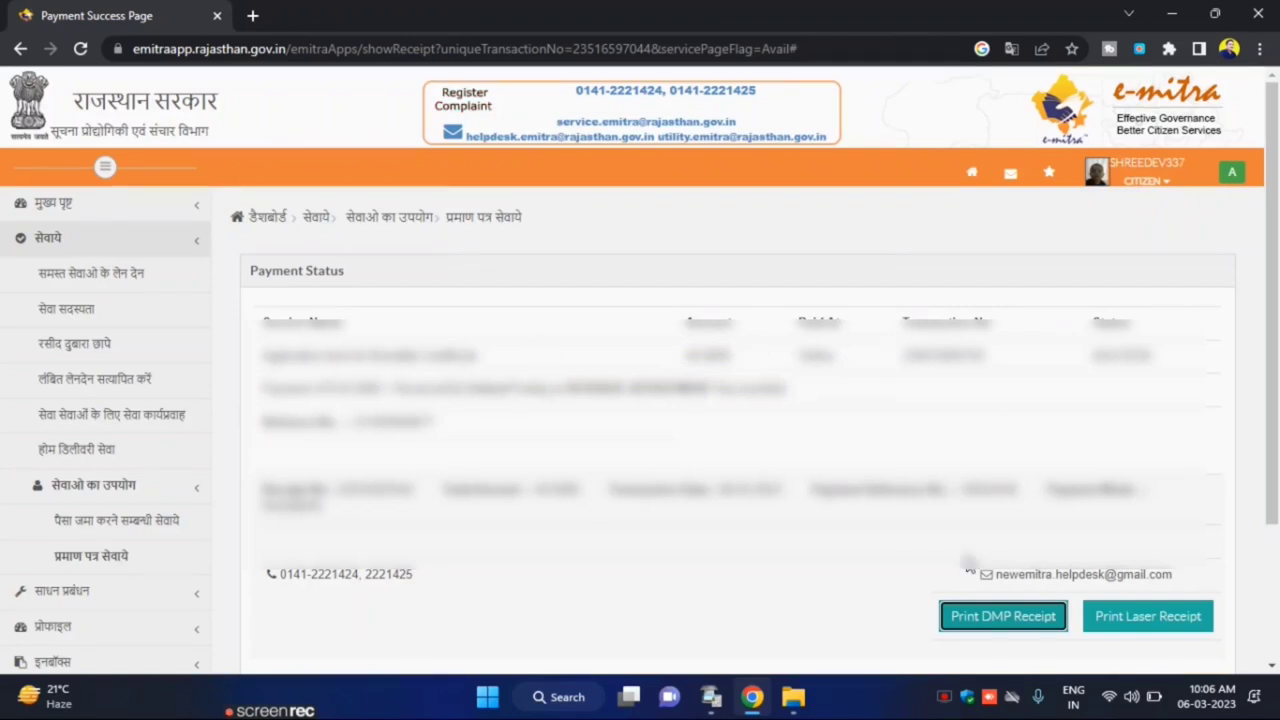
pyautogui.click(130, 424)
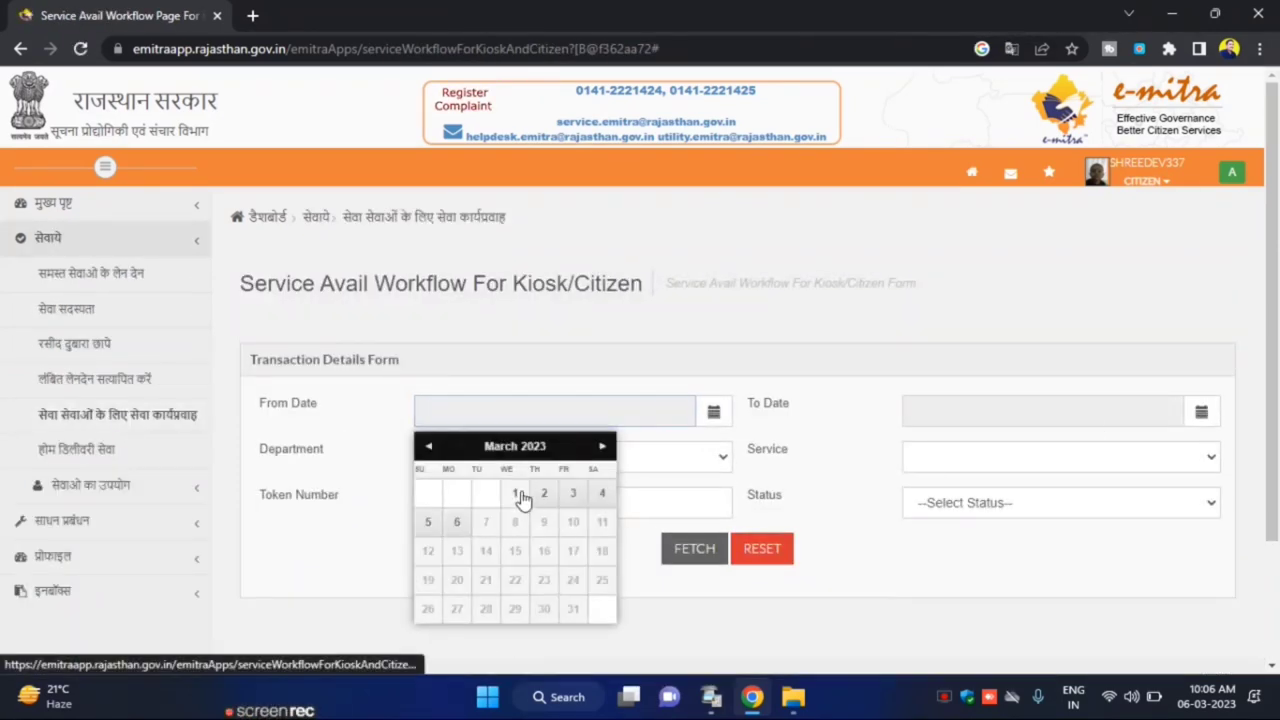
# Fetch workflow applications from 01/03/2023 to 06/03/2023 and scroll to the Bonafide Certificate entry
pyautogui.click(515, 493)
pyautogui.click(1157, 406)
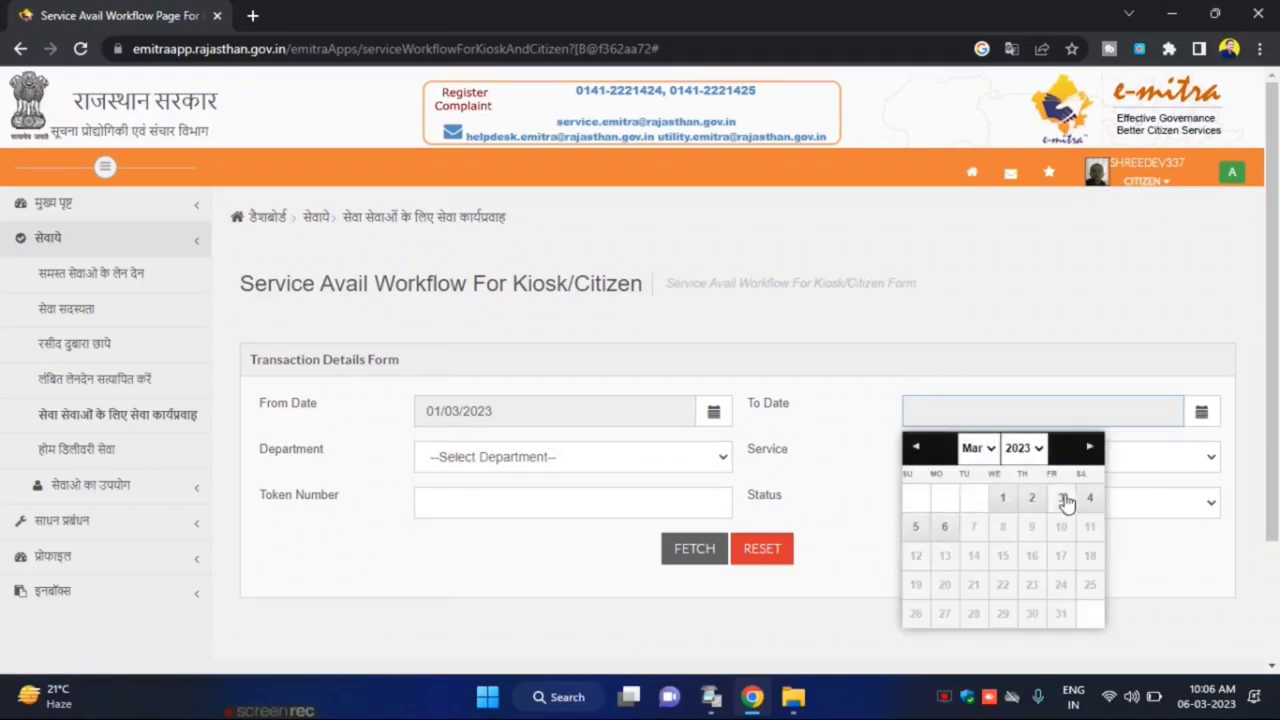
pyautogui.click(946, 530)
pyautogui.click(679, 550)
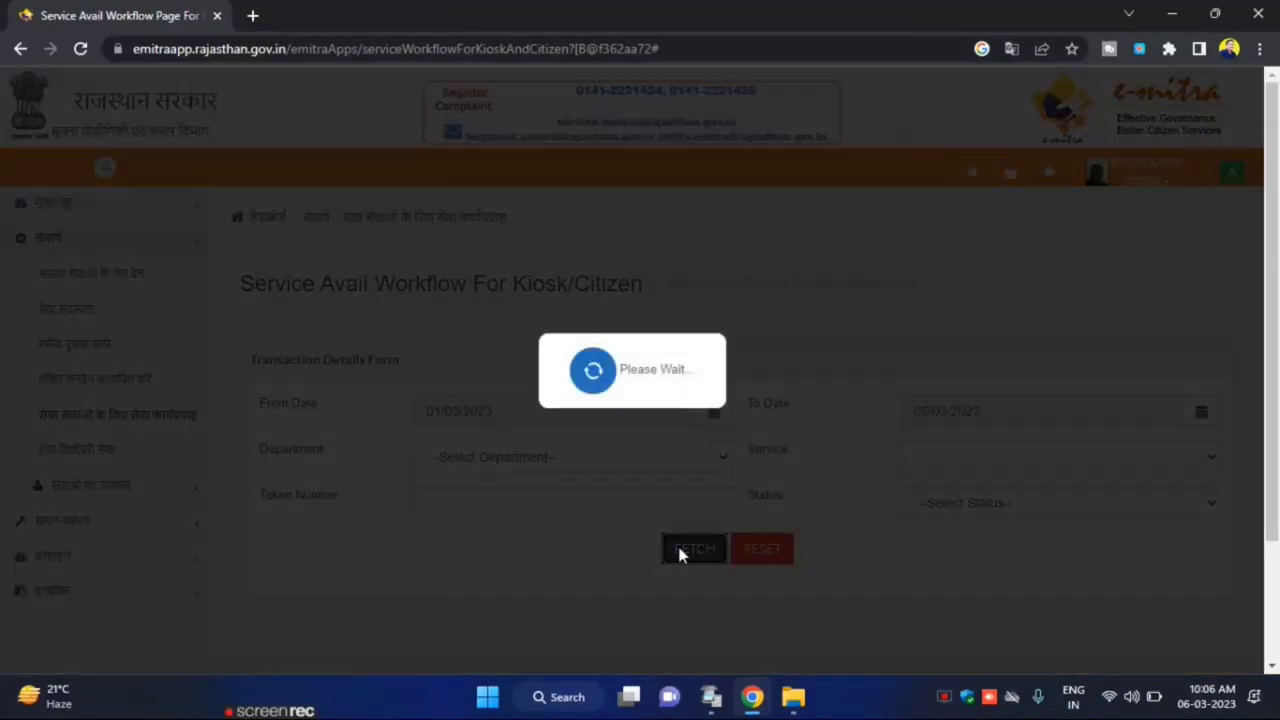
pyautogui.scroll(-1, 600, 480)
pyautogui.scroll(-3, 598, 478)
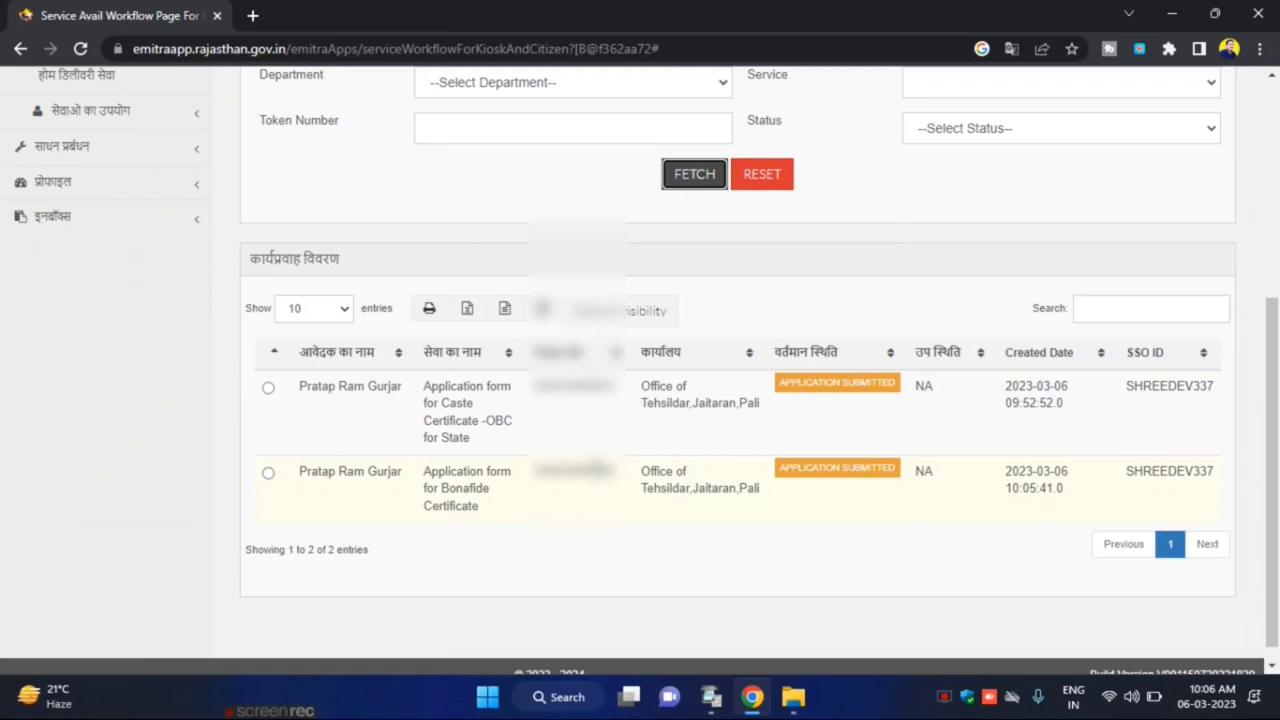